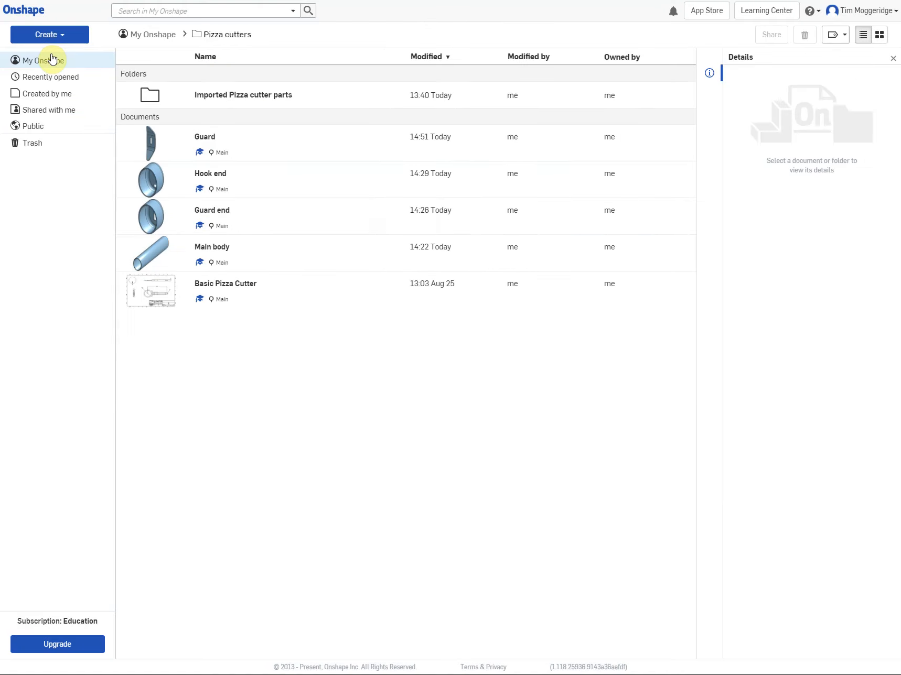
# Create a new document named Hook and start a sketch on the Right plane
pyautogui.press('Return')
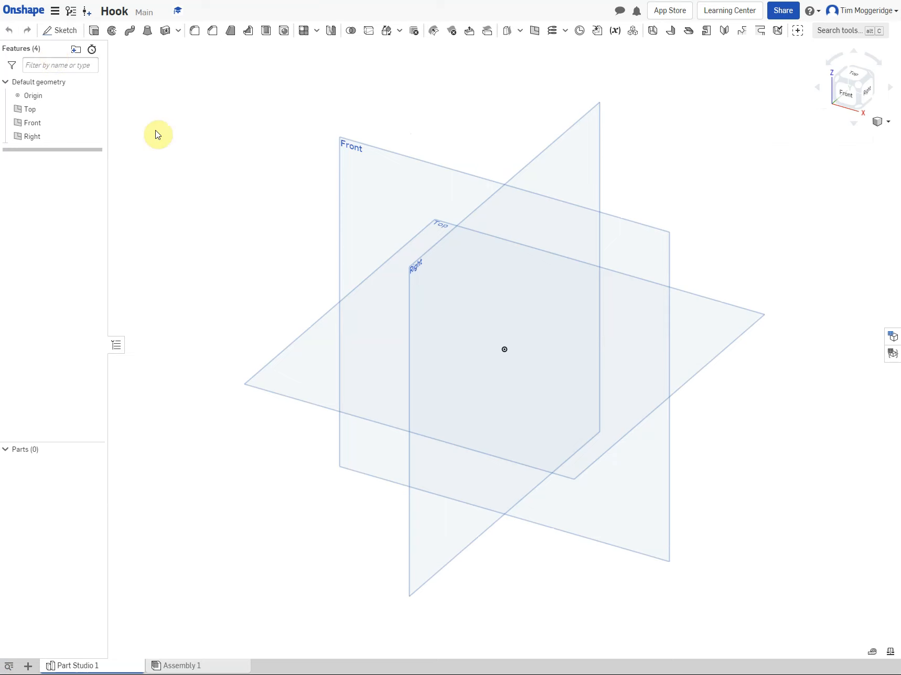
pyautogui.rightClick(573, 163)
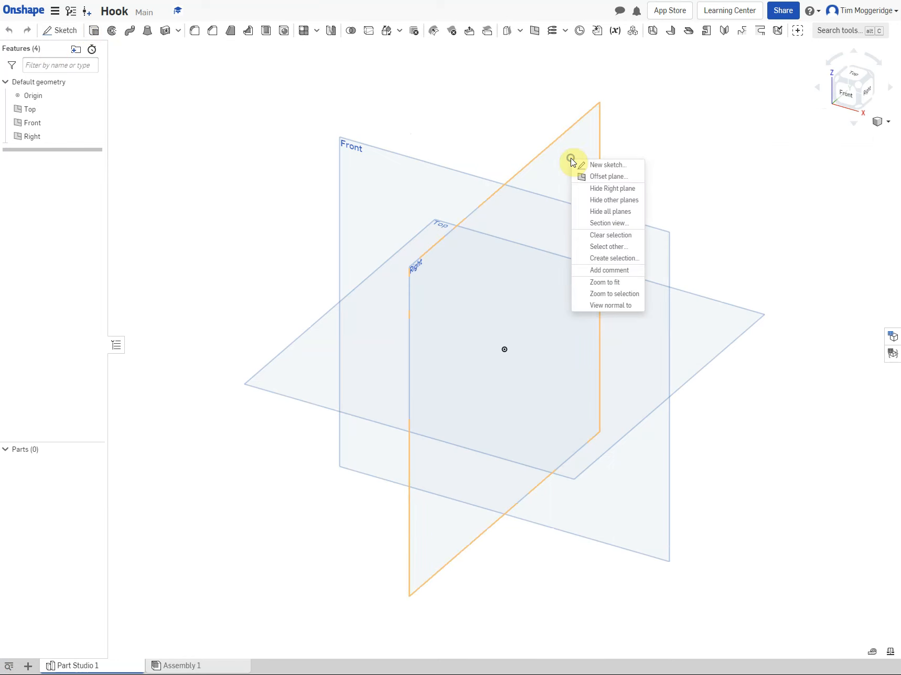
pyautogui.click(595, 165)
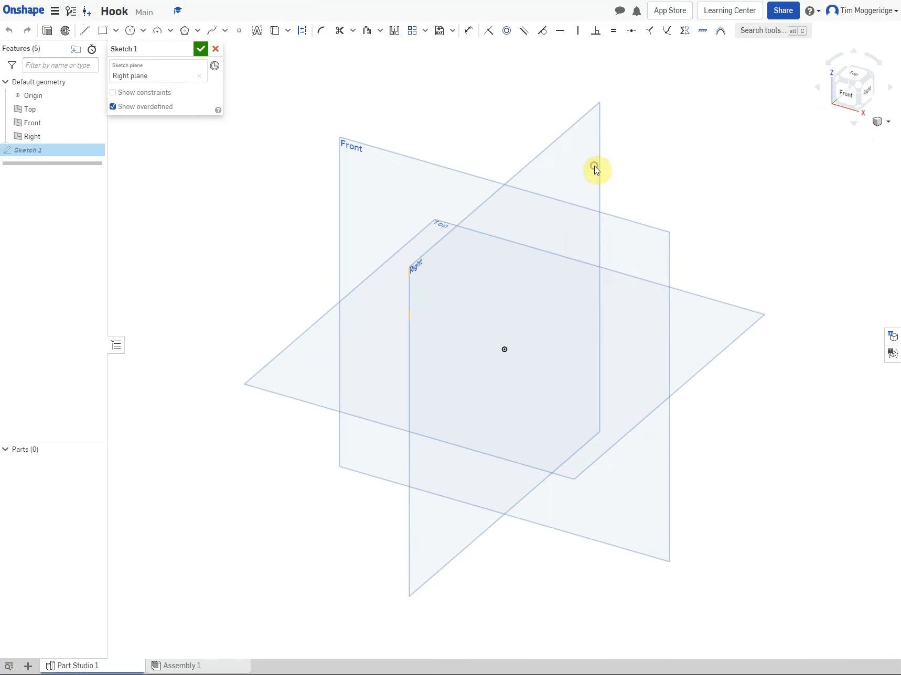
pyautogui.rightClick(210, 229)
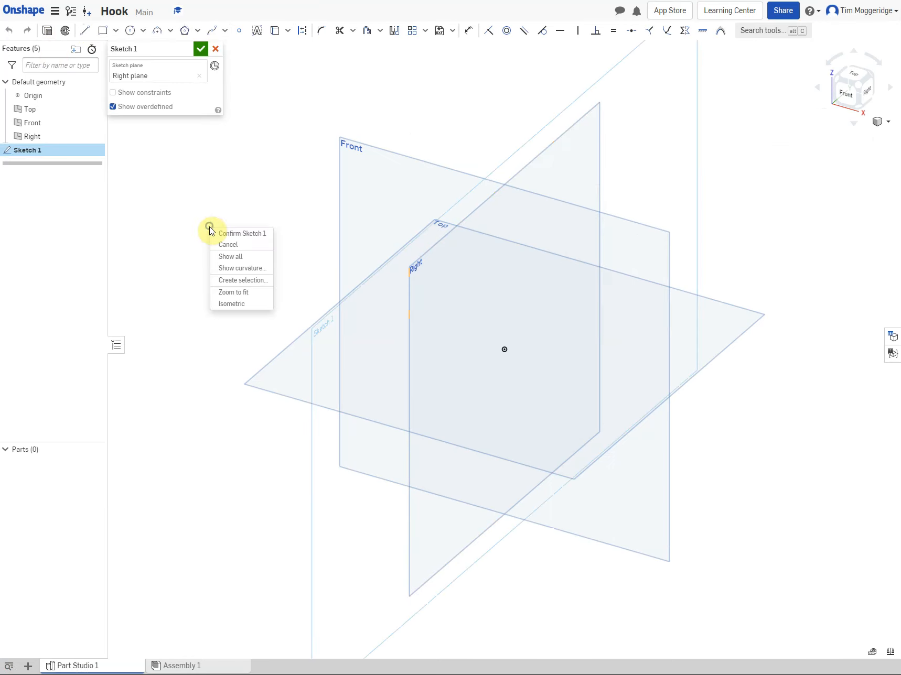
pyautogui.rightClick(173, 302)
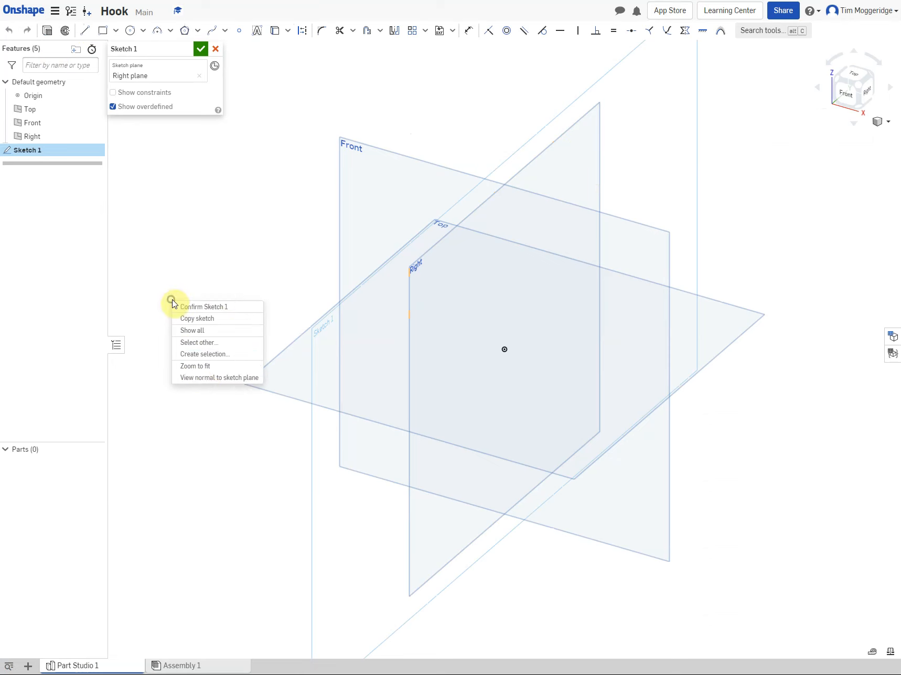
pyautogui.click(200, 379)
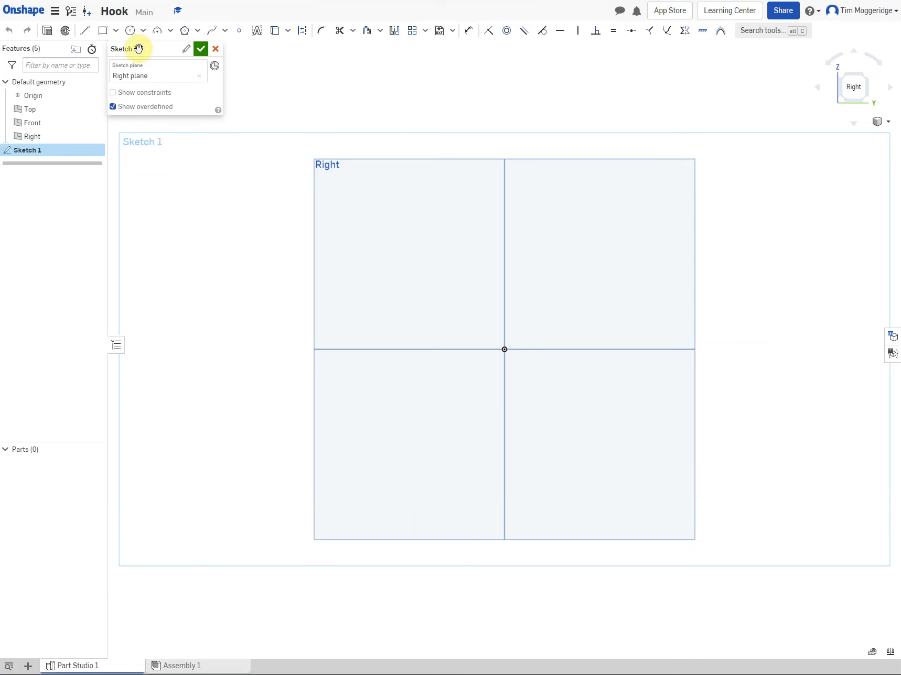
# Sketch a circle about 10.5 mm in diameter centred level with the origin, on its positive Y side
pyautogui.click(131, 30)
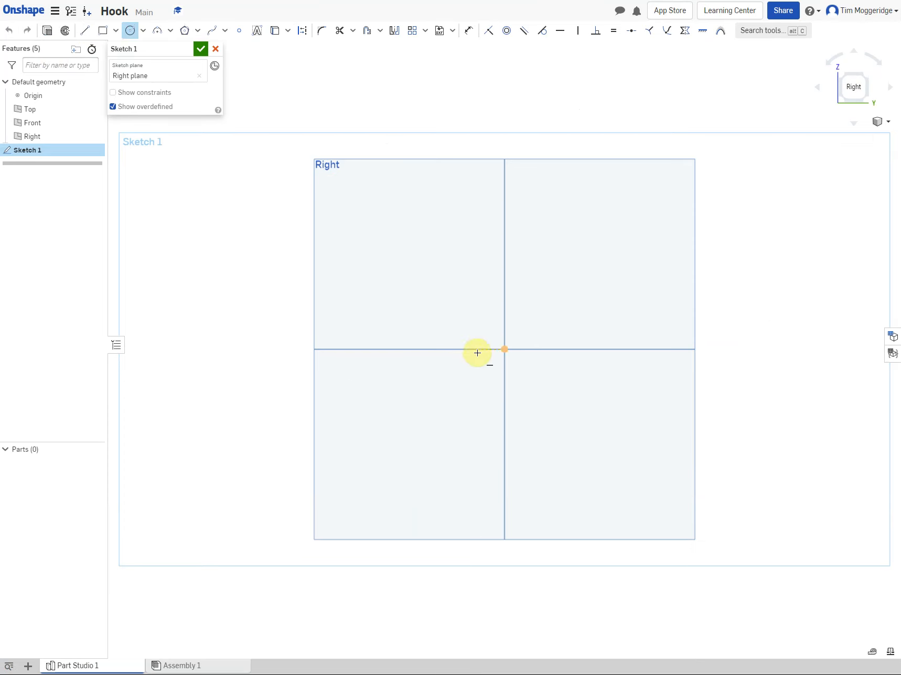
pyautogui.click(505, 350)
pyautogui.click(554, 349)
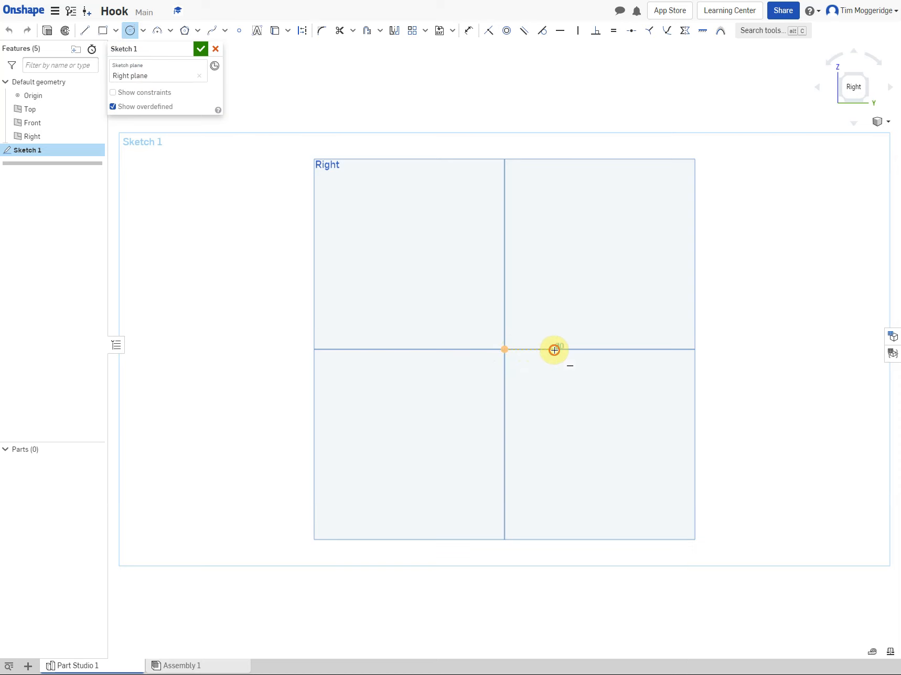
pyautogui.click(562, 355)
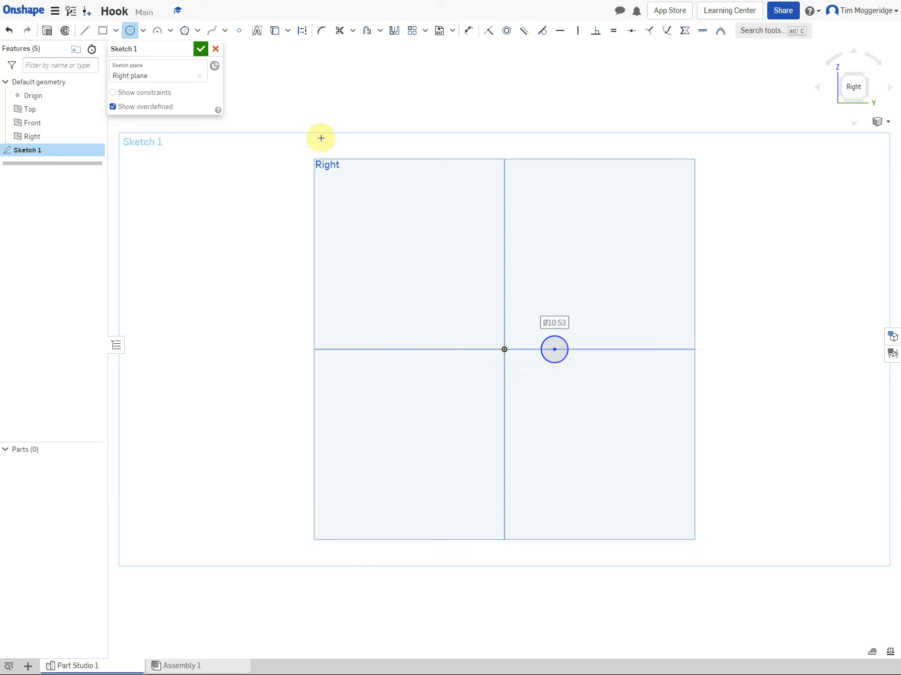
# Dimension the circle's diameter as 2 mm
pyautogui.click(471, 33)
pyautogui.click(559, 335)
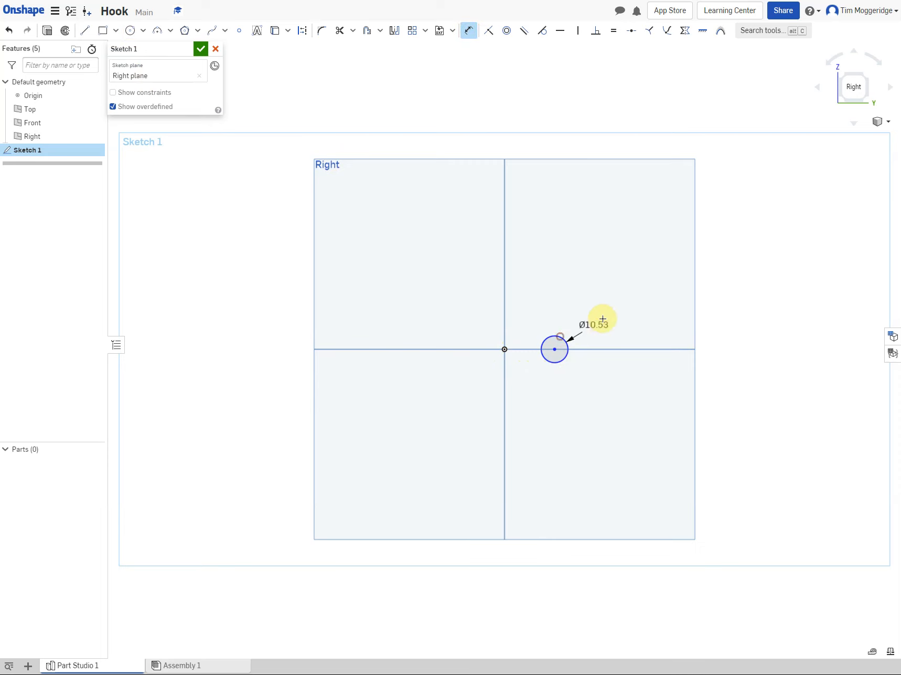
pyautogui.click(602, 309)
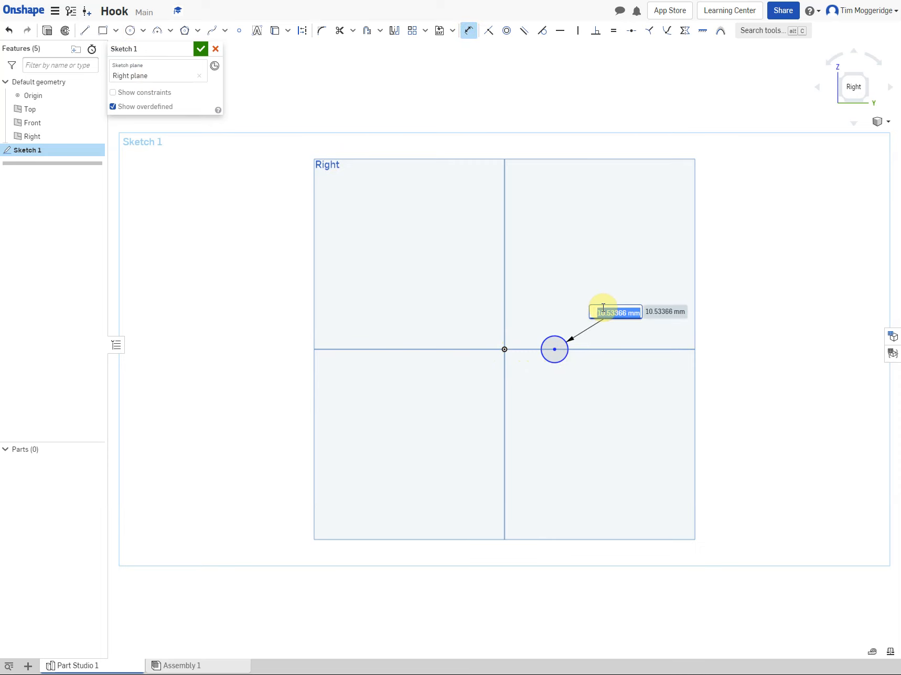
pyautogui.write('2')
pyautogui.press('Return')
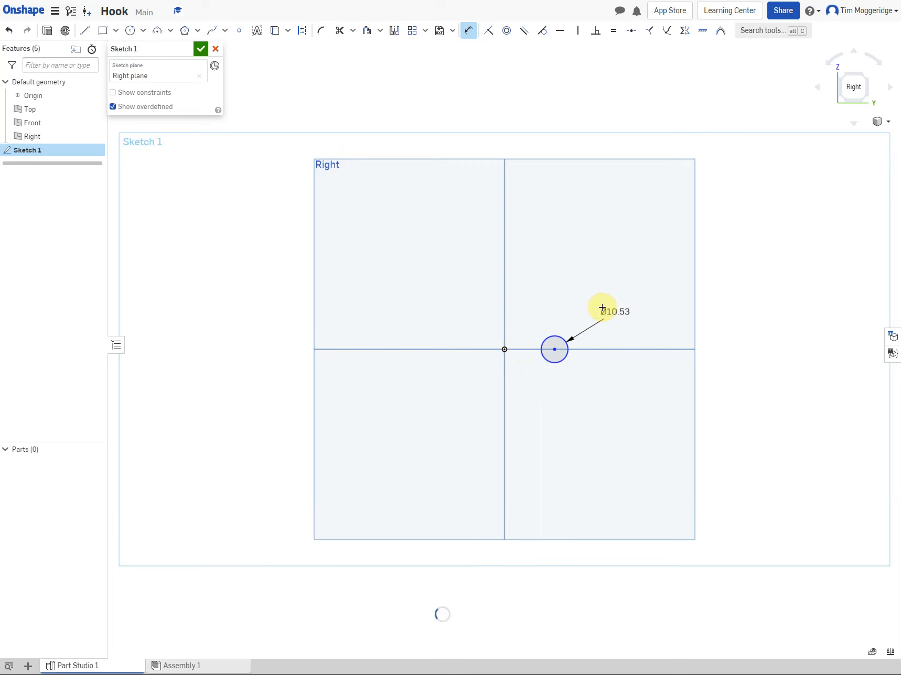
# Dimension the circle's centre 6.5 mm horizontally from the origin and finish the sketch
pyautogui.scroll(5, 506, 359)
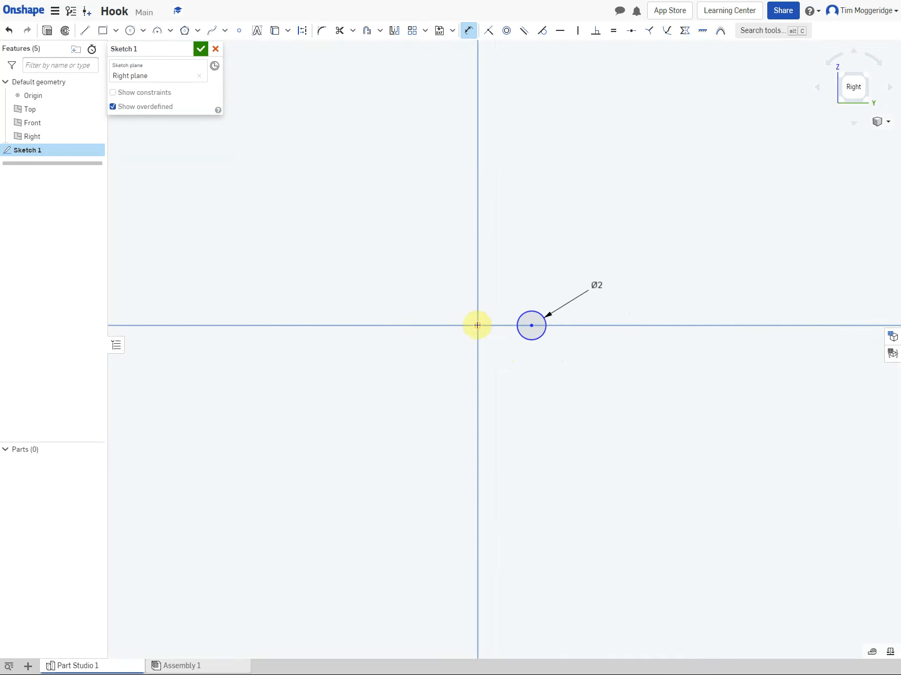
pyautogui.click(477, 325)
pyautogui.click(532, 325)
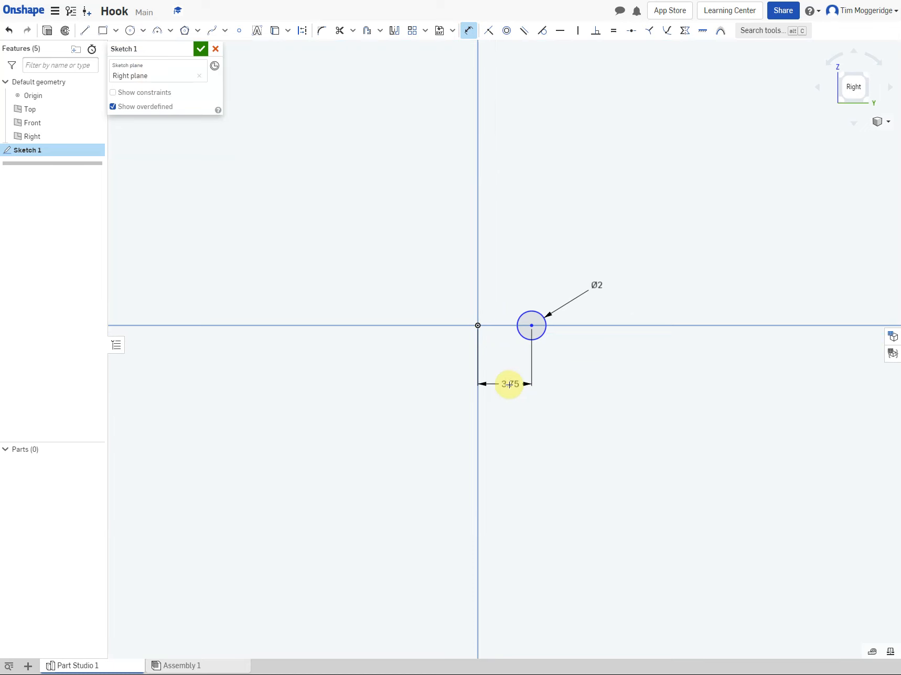
pyautogui.click(487, 383)
pyautogui.write('6')
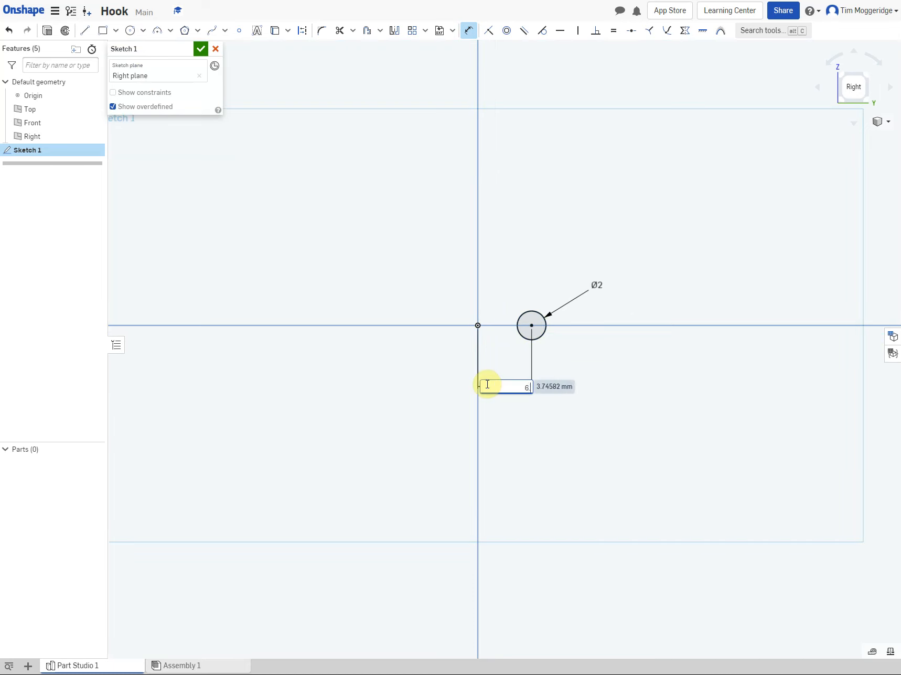
pyautogui.write('.5')
pyautogui.press('Return')
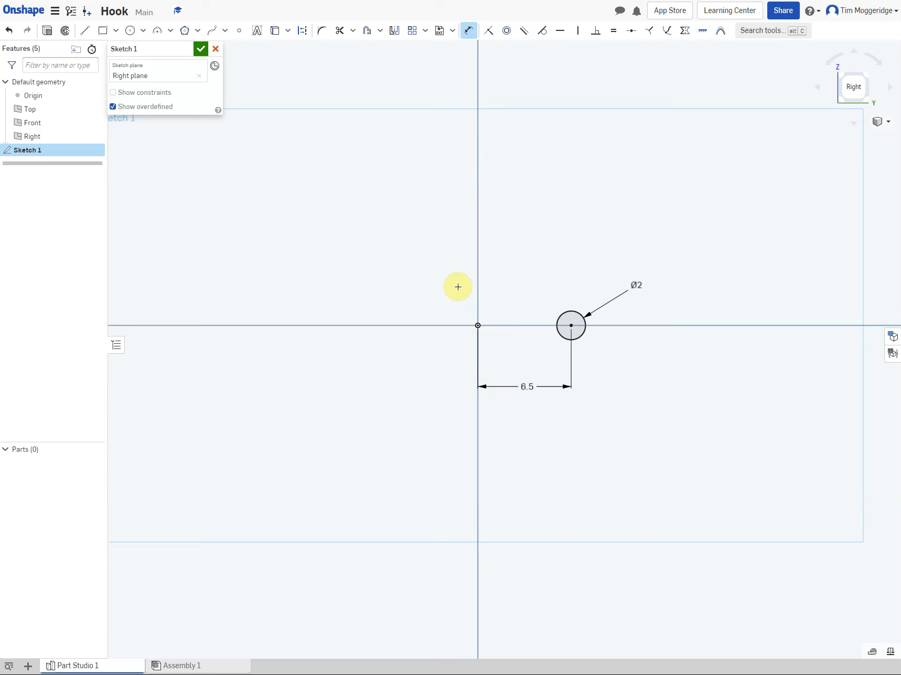
pyautogui.click(201, 50)
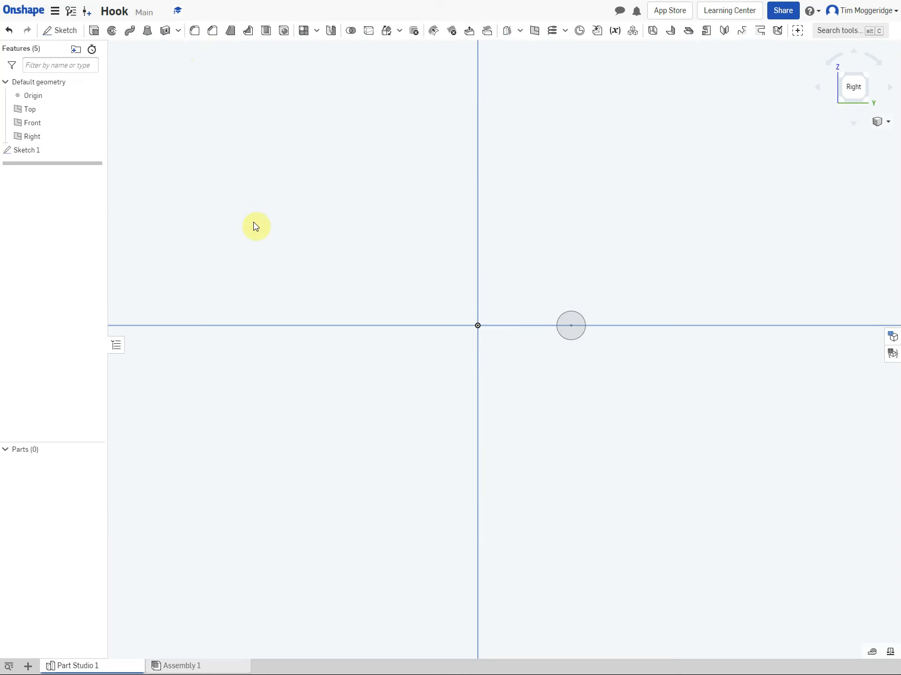
# Start a second sketch on the Top plane, facing the sketch plane straight on
pyautogui.scroll(-3, 261, 235)
pyautogui.rightClick(221, 377)
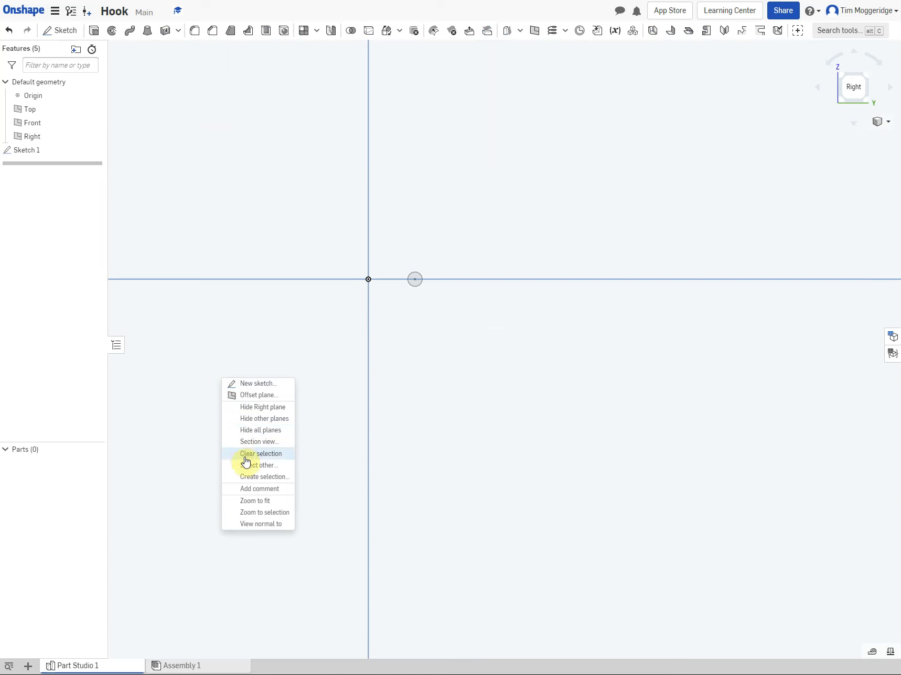
pyautogui.rightClick(181, 433)
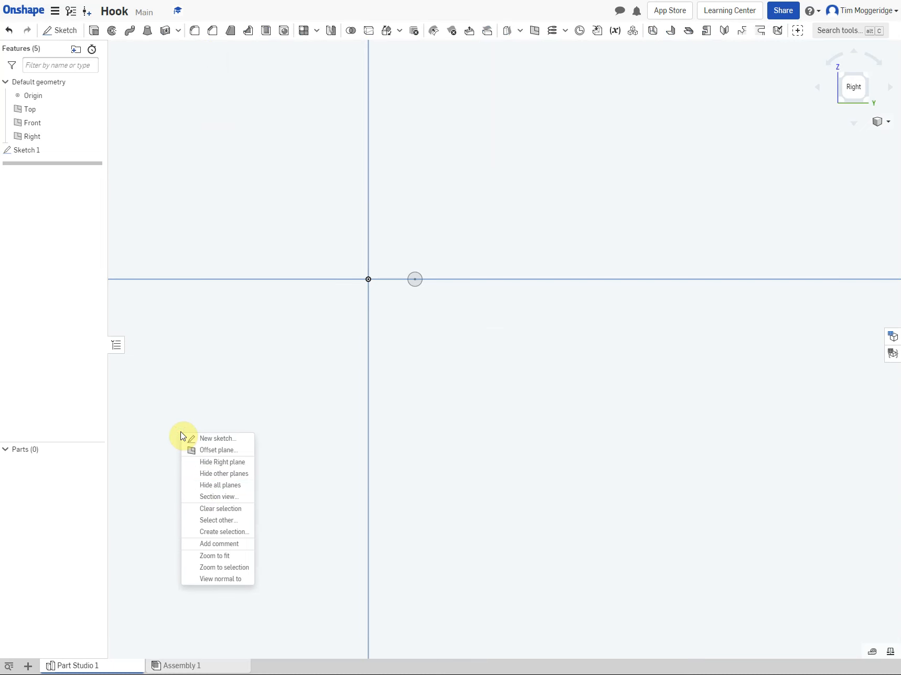
pyautogui.click(891, 124)
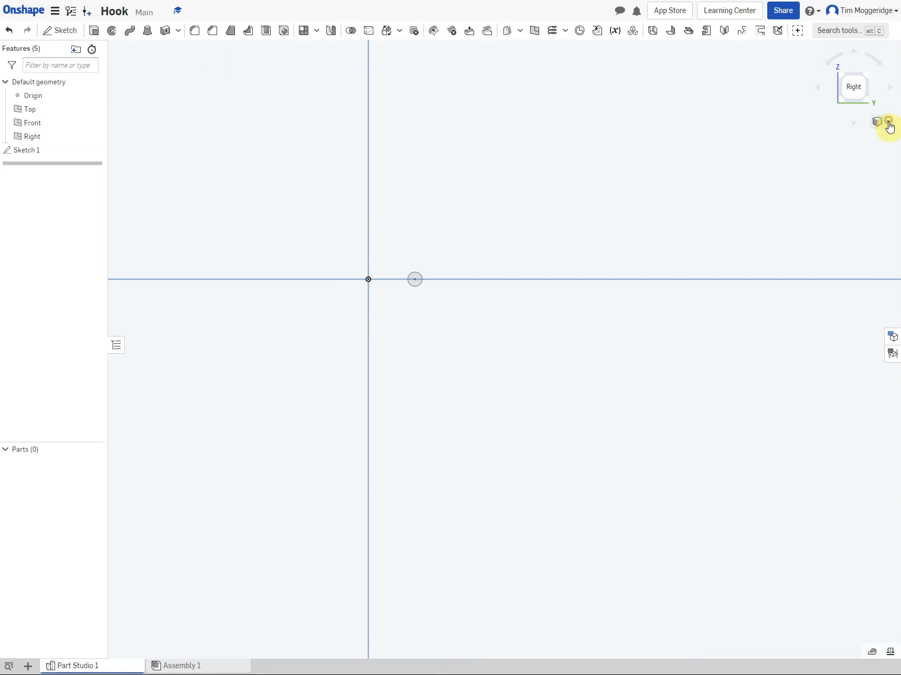
pyautogui.click(887, 123)
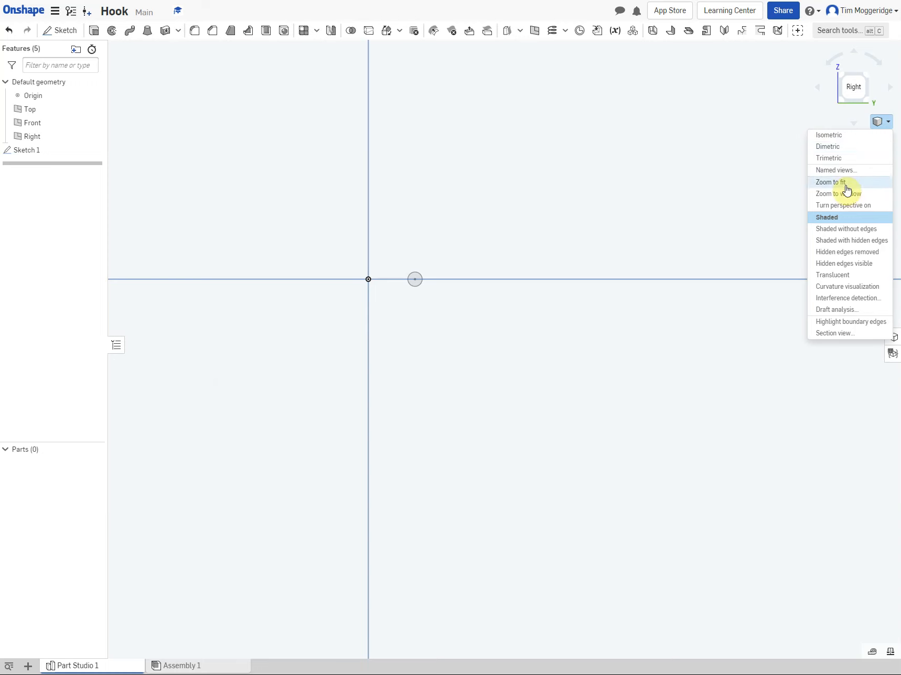
pyautogui.click(829, 134)
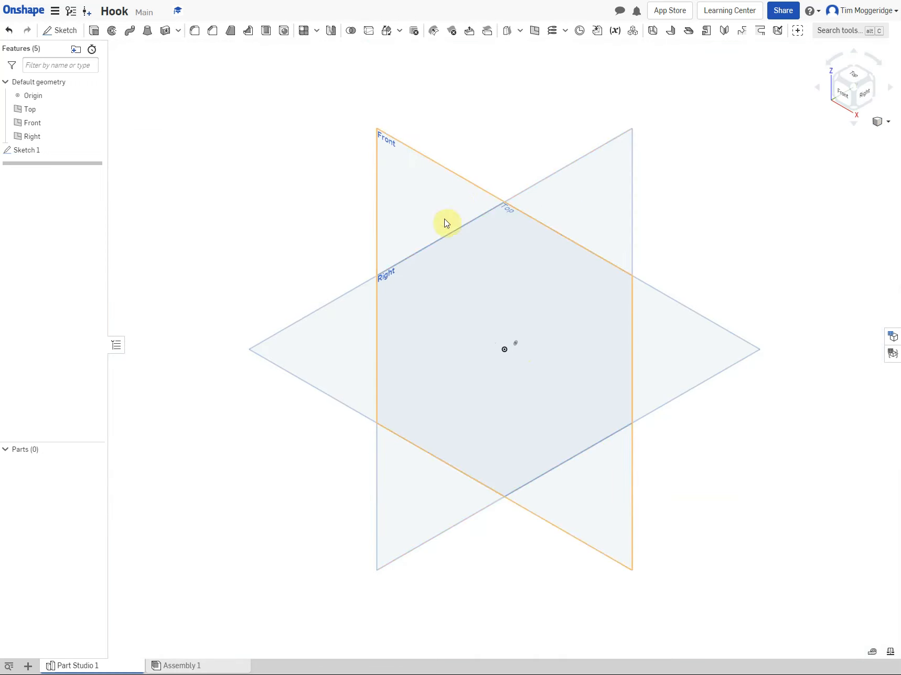
pyautogui.rightClick(313, 356)
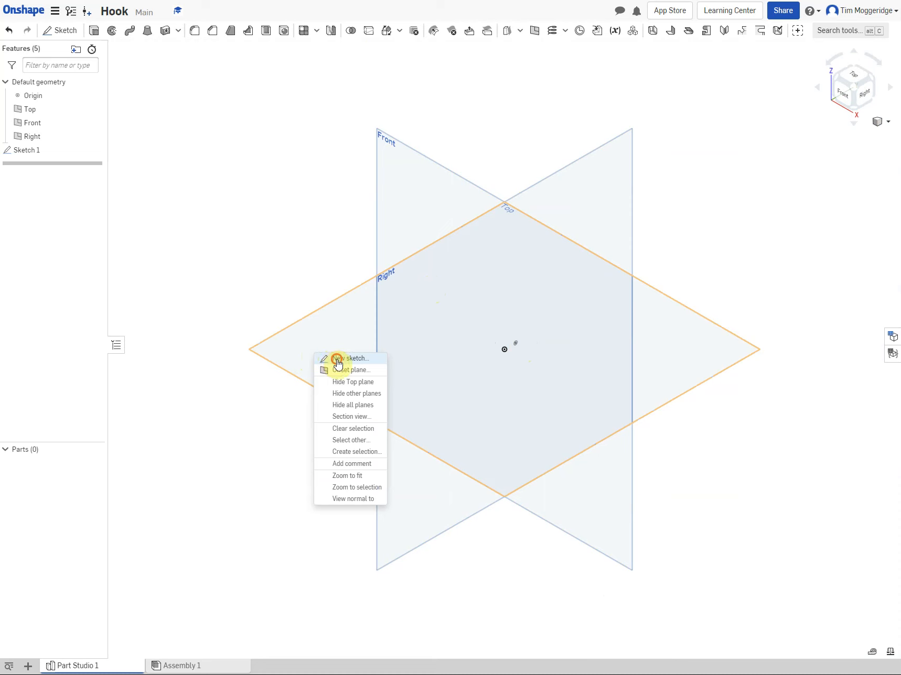
pyautogui.click(335, 357)
pyautogui.rightClick(252, 263)
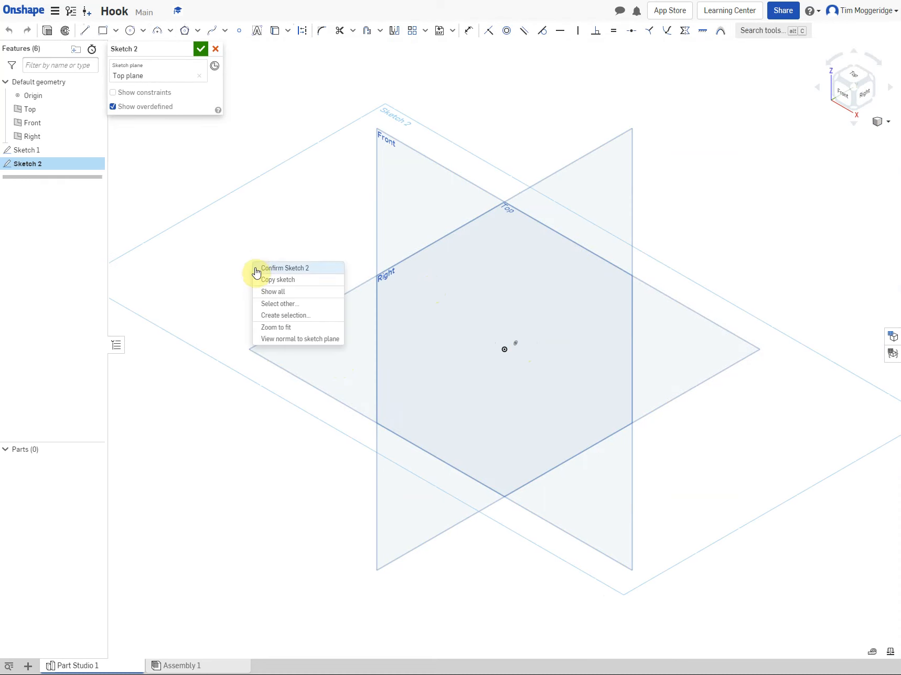
pyautogui.click(296, 340)
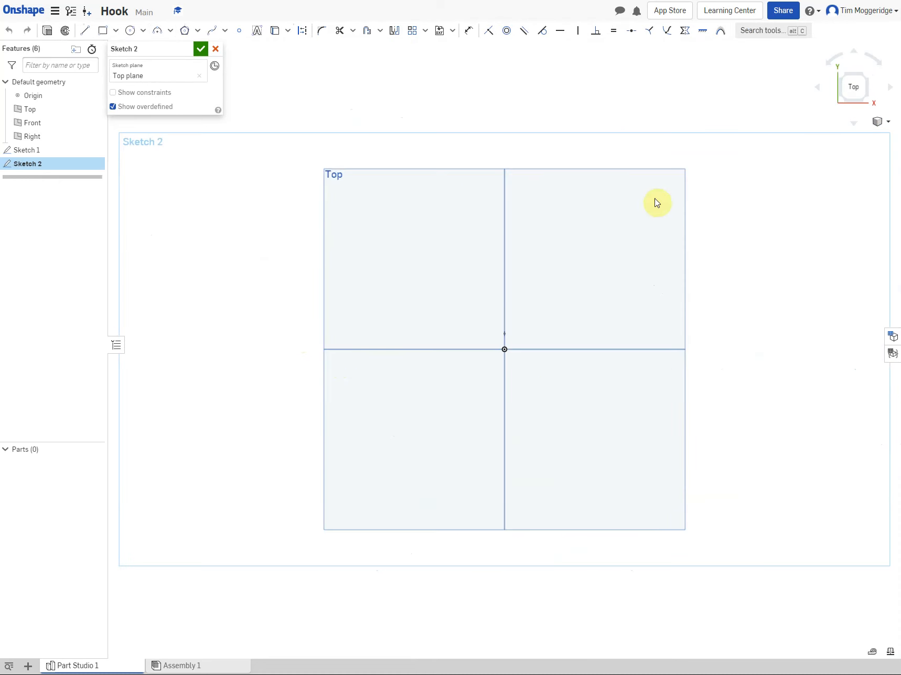
# Sketch a circle about 11.7 mm in diameter centred level with the origin, on its negative X side
pyautogui.scroll(5, 514, 352)
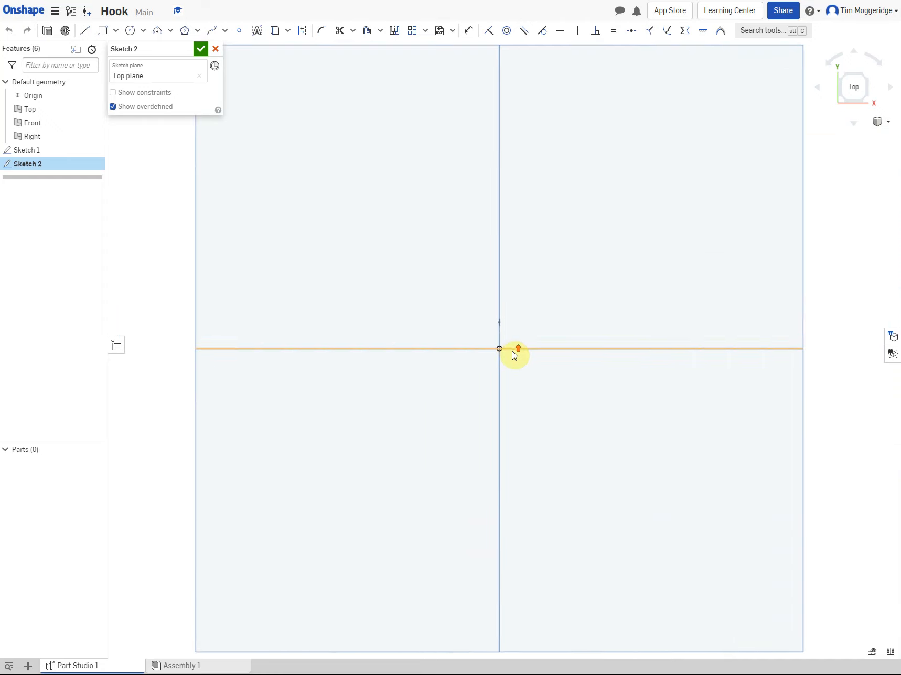
pyautogui.click(492, 306)
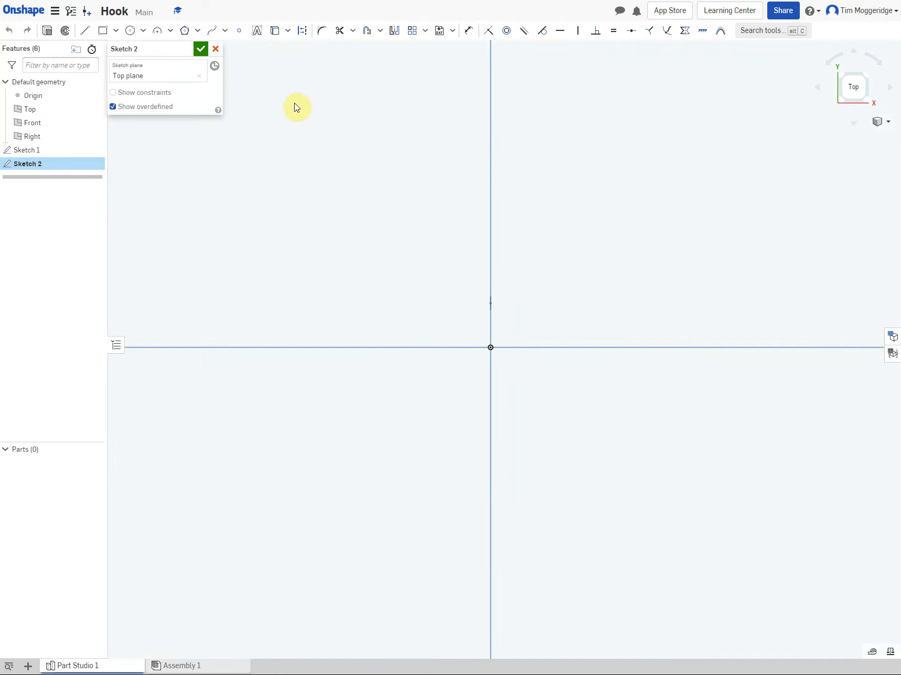
pyautogui.click(128, 33)
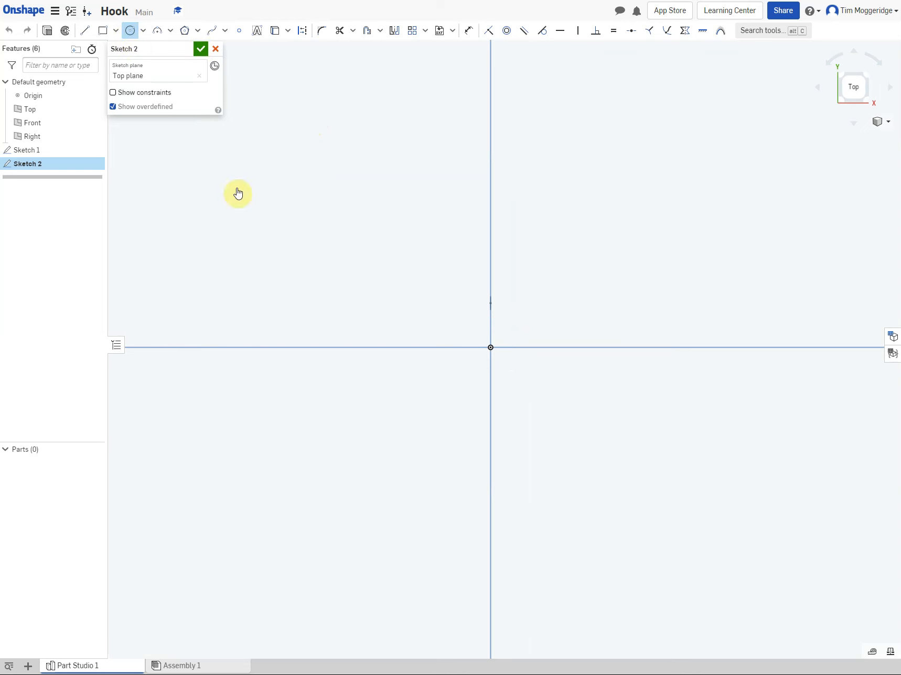
pyautogui.click(491, 347)
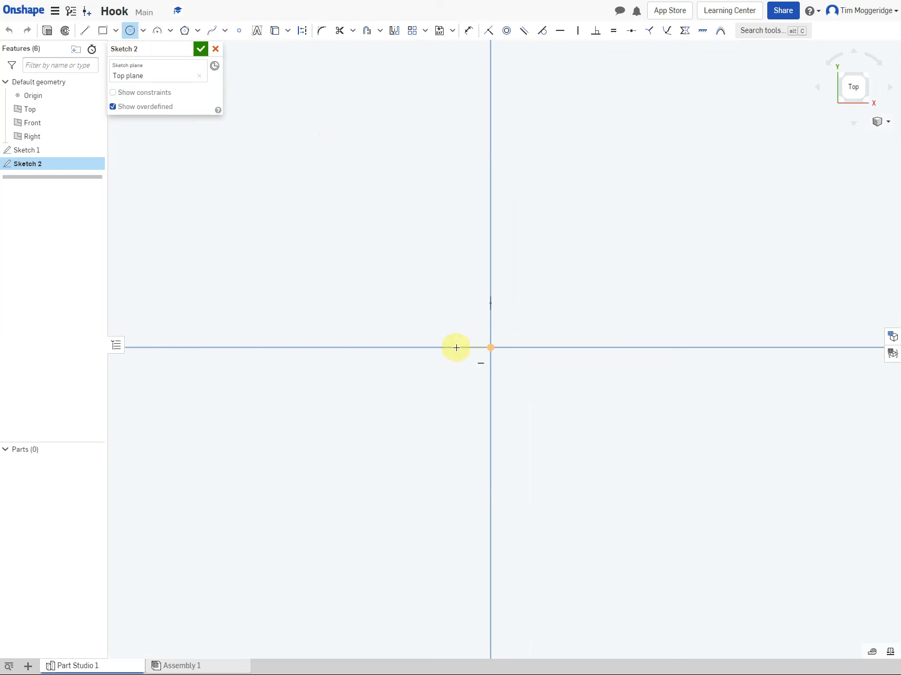
pyautogui.click(332, 346)
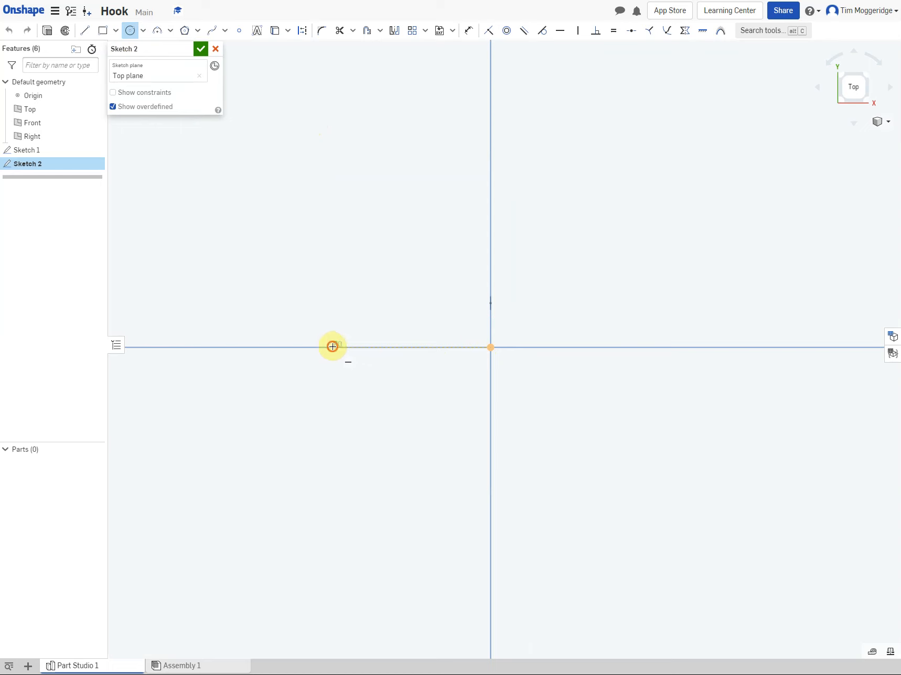
pyautogui.click(355, 380)
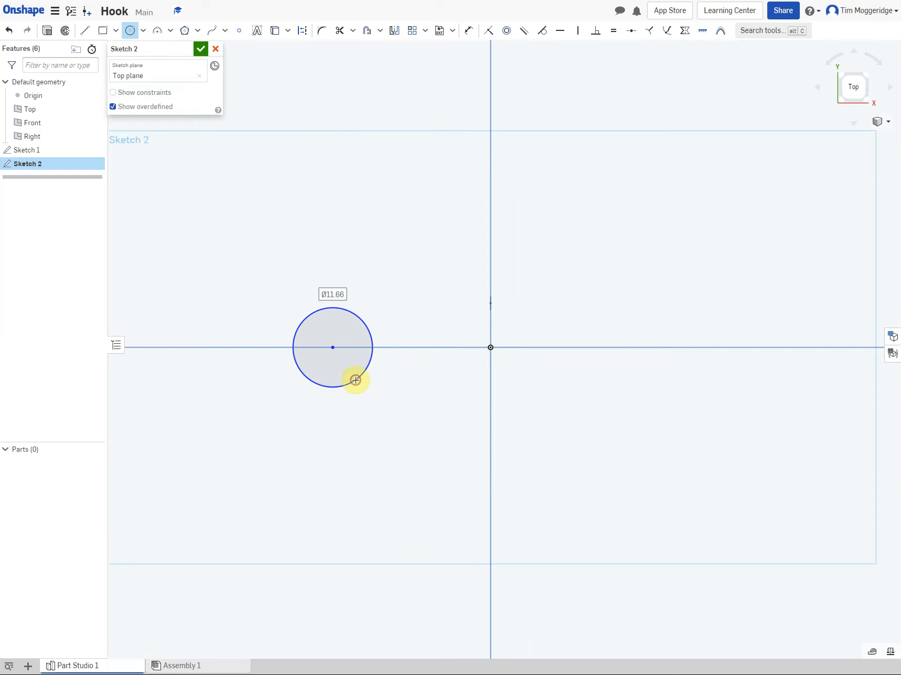
# Dimension the diameter of the circle on the Top plane as 13 mm
pyautogui.click(470, 30)
pyautogui.click(326, 308)
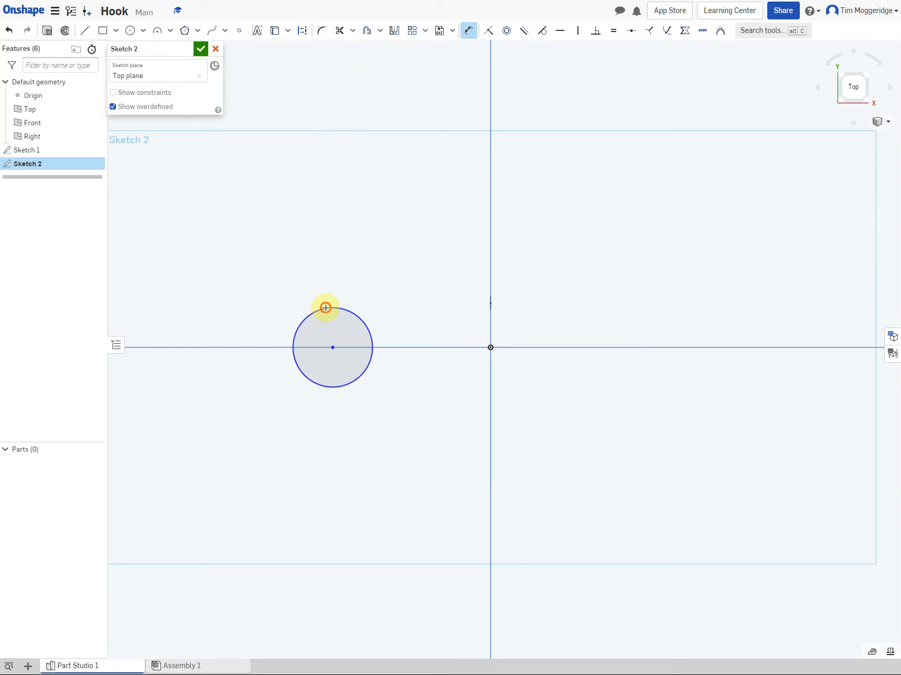
pyautogui.click(277, 254)
pyautogui.write('13')
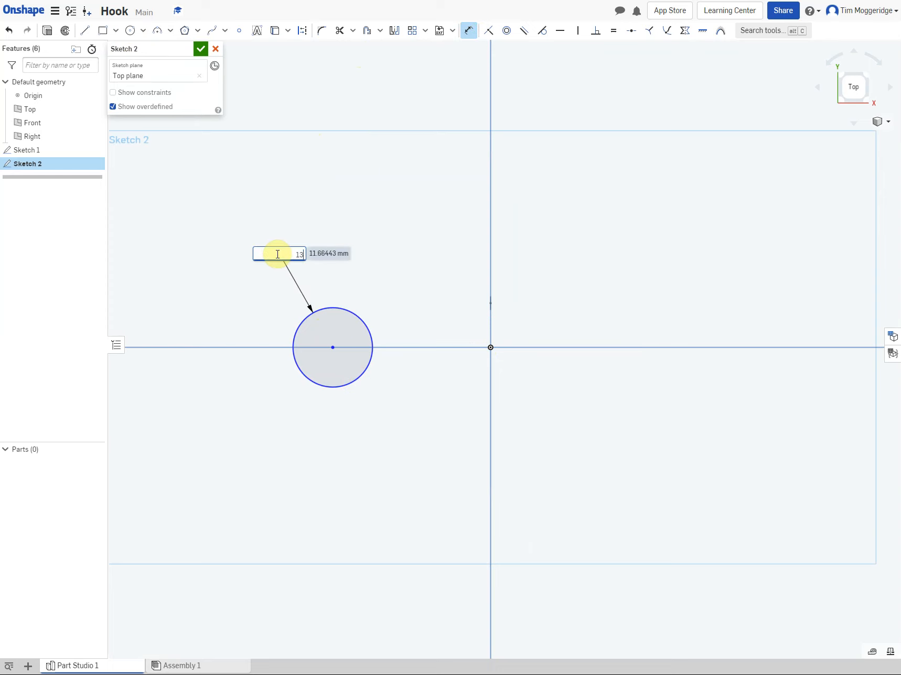
pyautogui.press('Return')
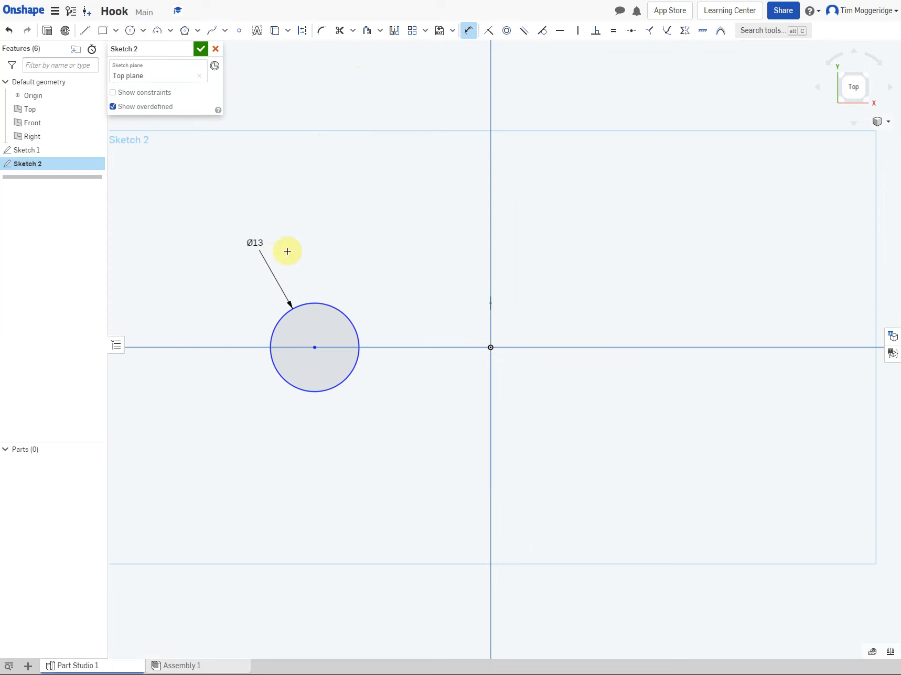
# Dimension the circle's centre 30 mm horizontally from the origin
pyautogui.click(490, 349)
pyautogui.click(400, 441)
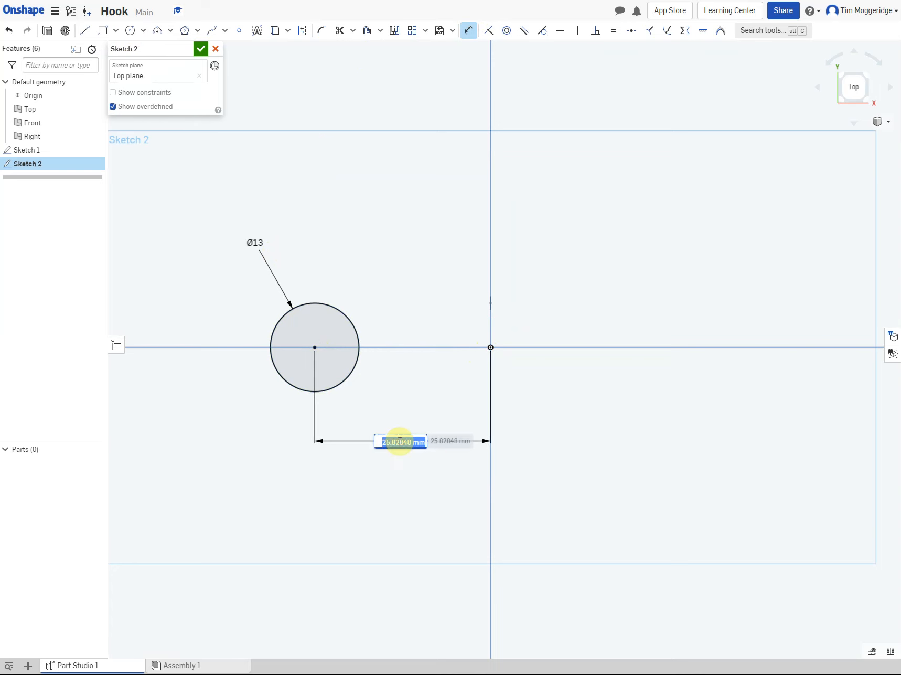
pyautogui.write('30')
pyautogui.press('Return')
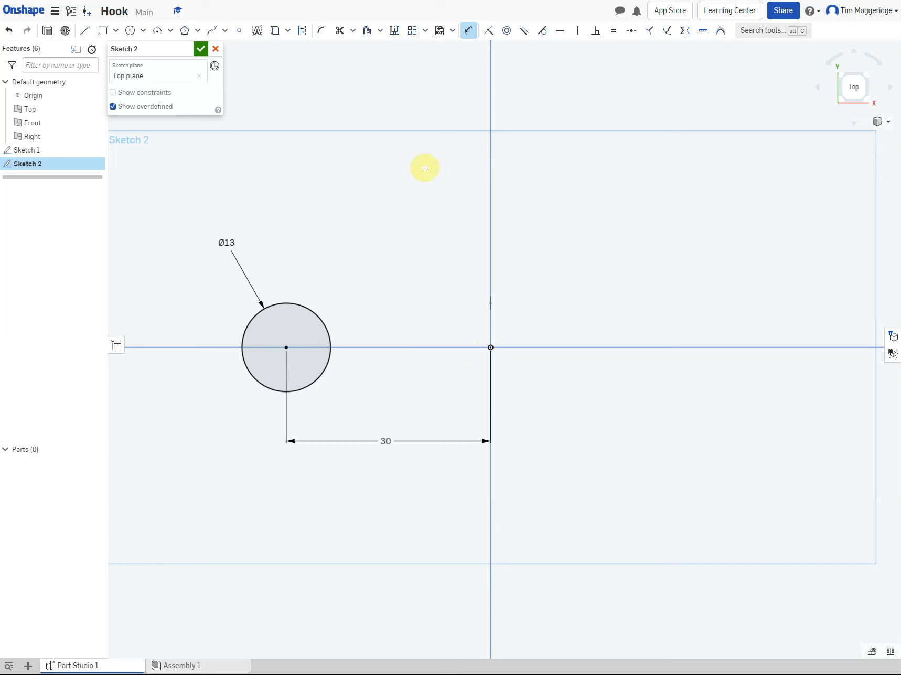
# Draw two horizontal lines about 30 mm long from the circle's top and bottom points to the vertical axis through the origin
pyautogui.click(84, 31)
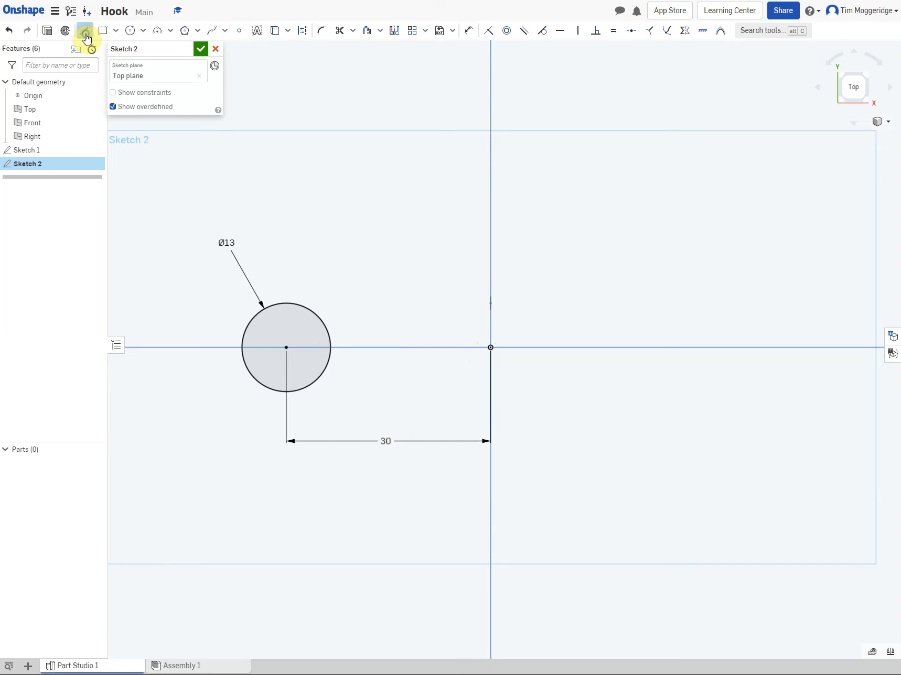
pyautogui.click(286, 303)
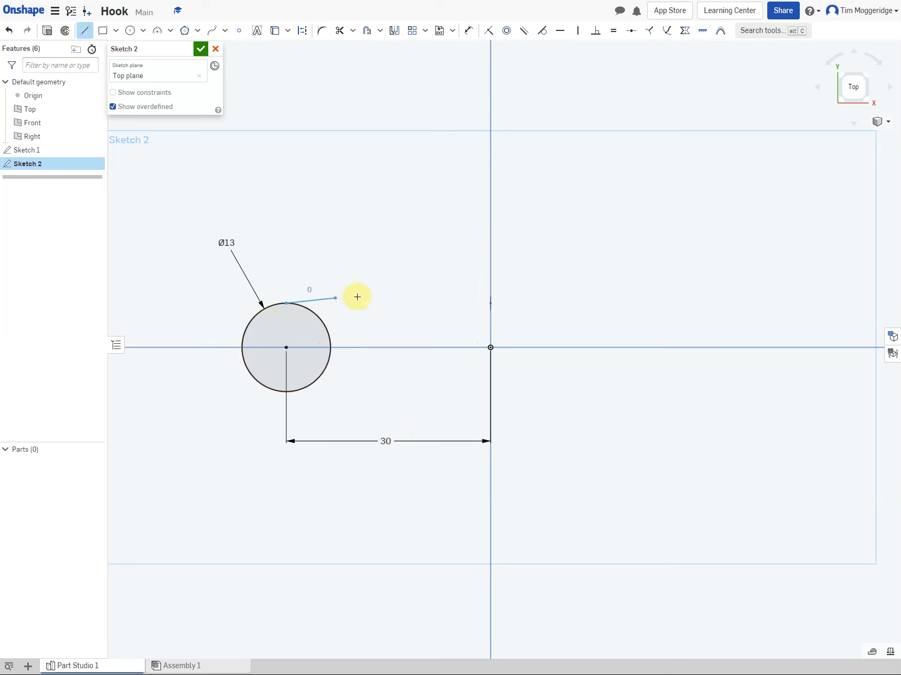
pyautogui.click(490, 303)
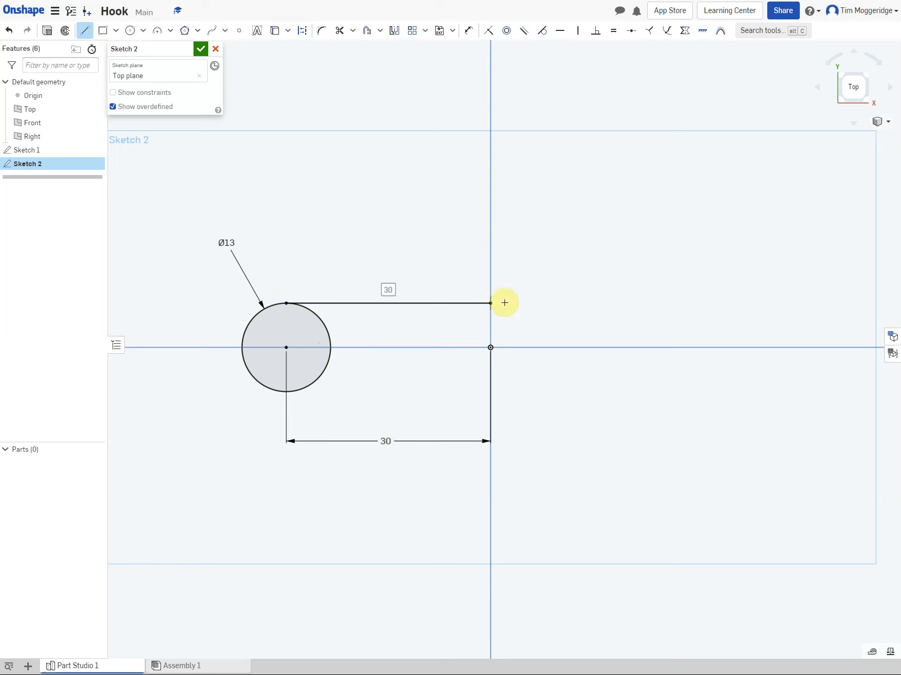
pyautogui.click(286, 393)
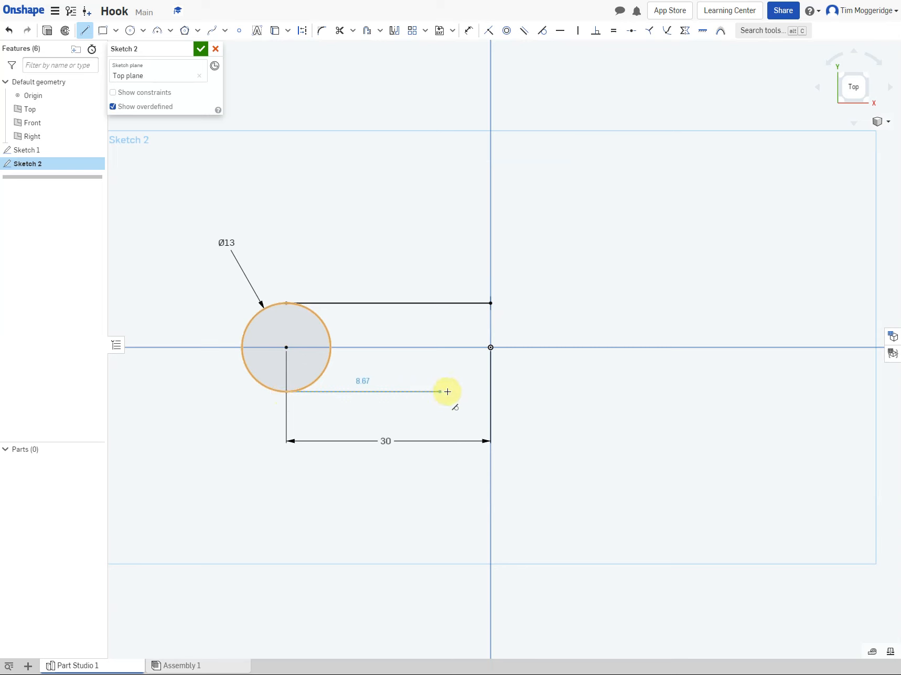
pyautogui.click(490, 392)
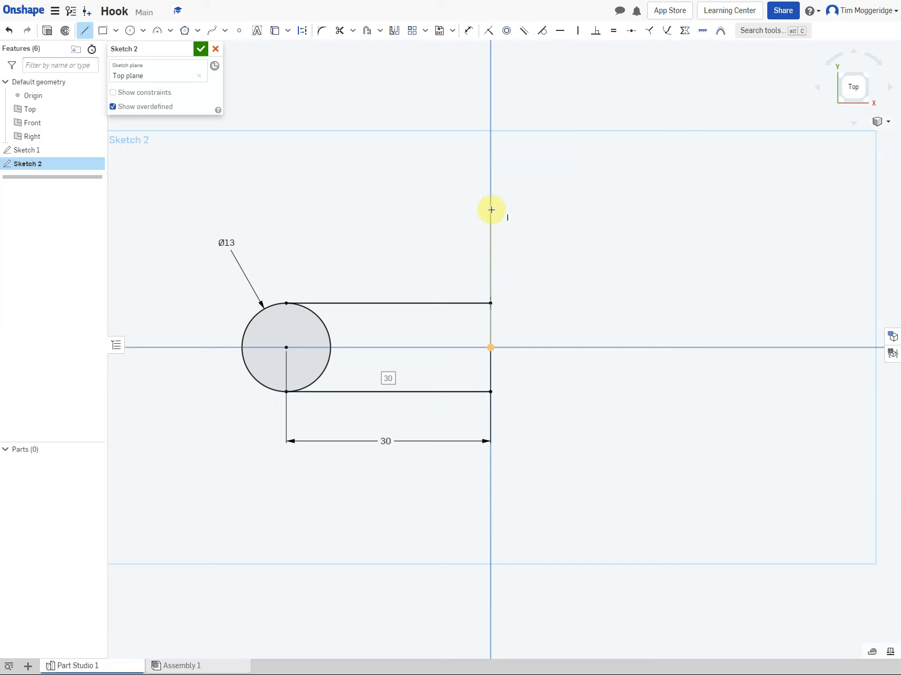
# Trim away the half of the circle between the two lines to leave a U-shaped path, and finish the sketch
pyautogui.click(339, 31)
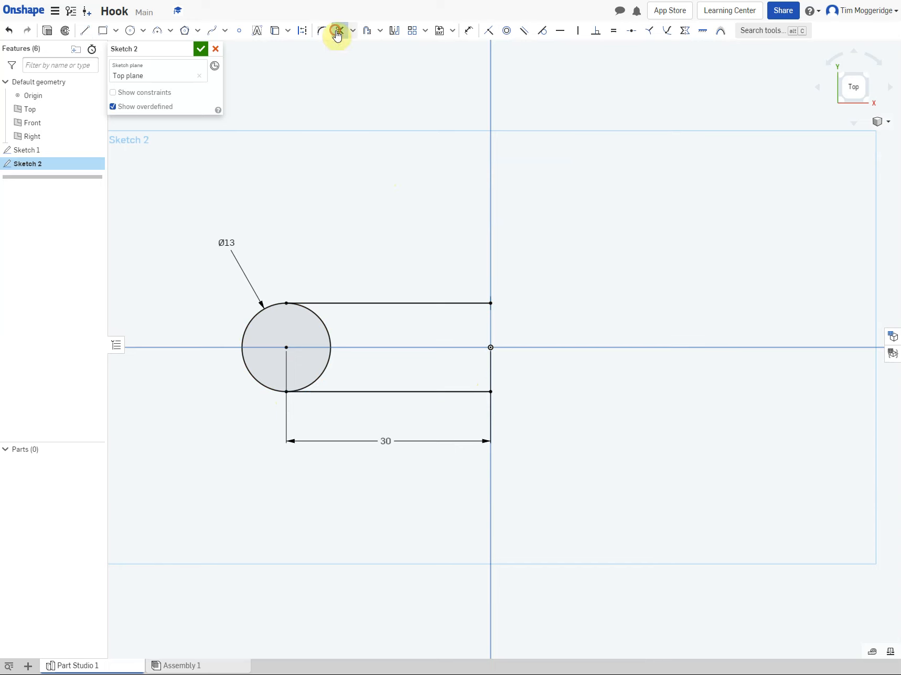
pyautogui.click(325, 324)
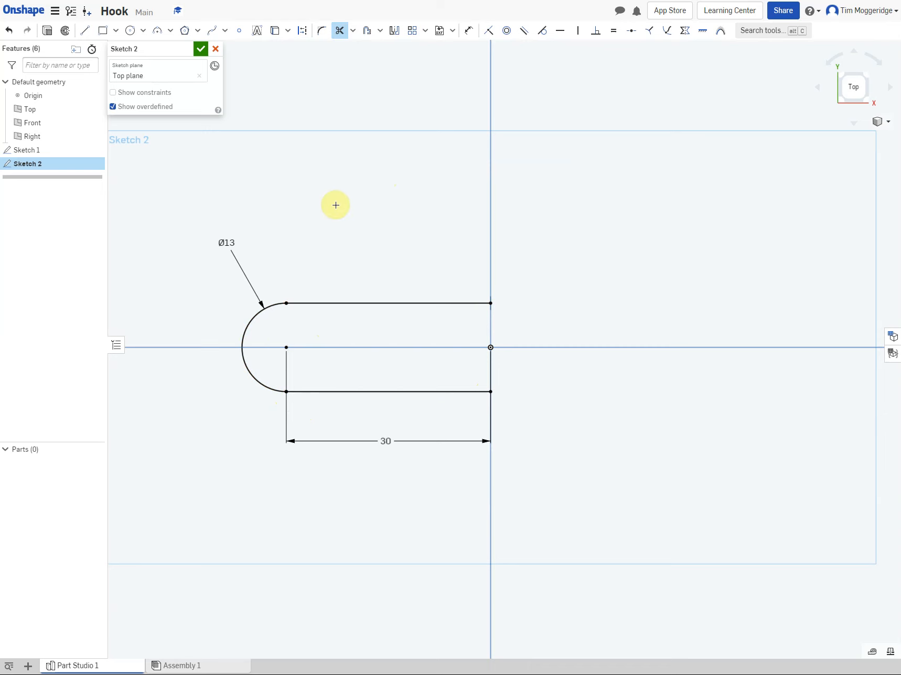
pyautogui.click(200, 49)
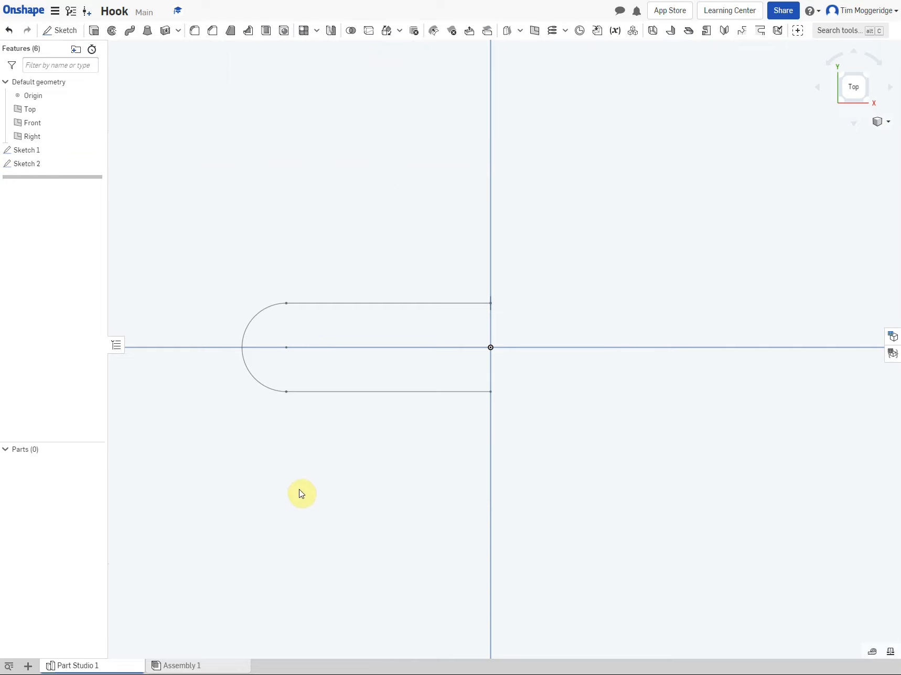
# Sweep the small circle of Sketch 1 along the U-shaped path of Sketch 2 as a new solid
pyautogui.moveTo(299, 490)
pyautogui.mouseDown(button='right')
pyautogui.moveTo(314, 479)
pyautogui.moveTo(302, 438)
pyautogui.moveTo(291, 424)
pyautogui.moveTo(271, 424)
pyautogui.mouseUp(button='right')
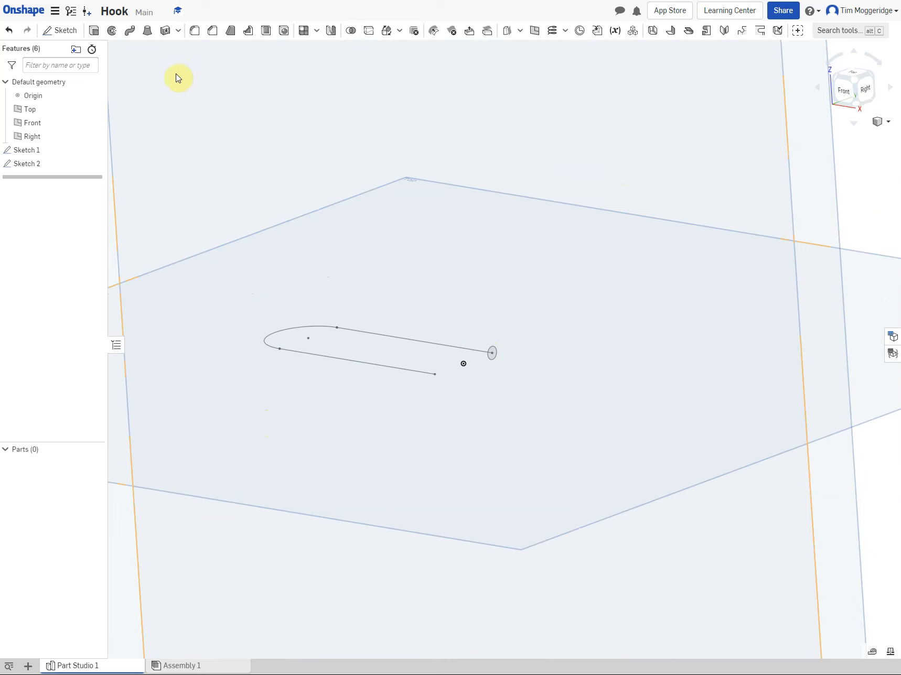
pyautogui.click(130, 30)
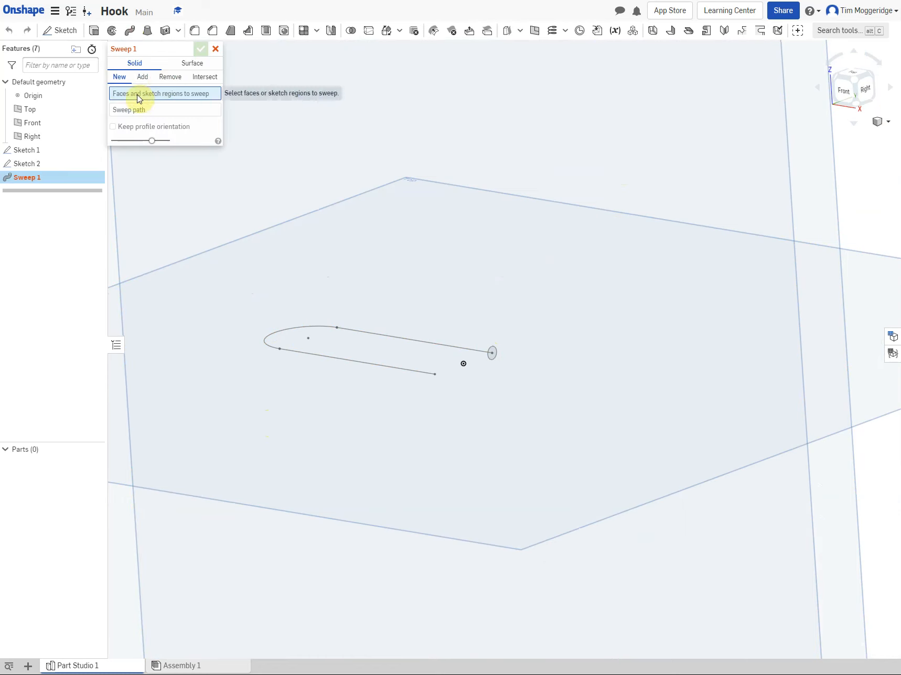
pyautogui.click(27, 151)
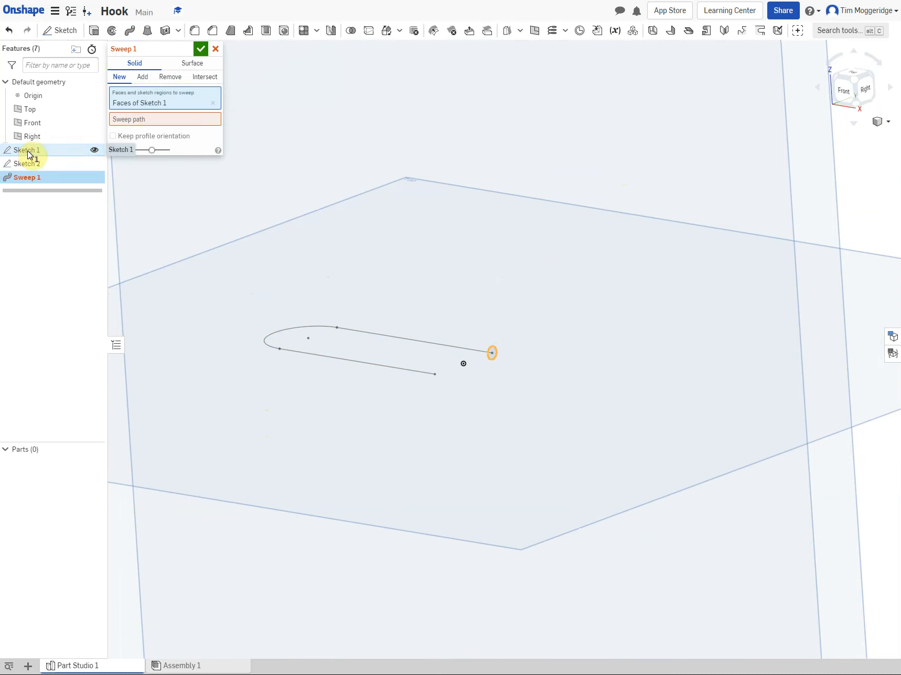
pyautogui.click(140, 121)
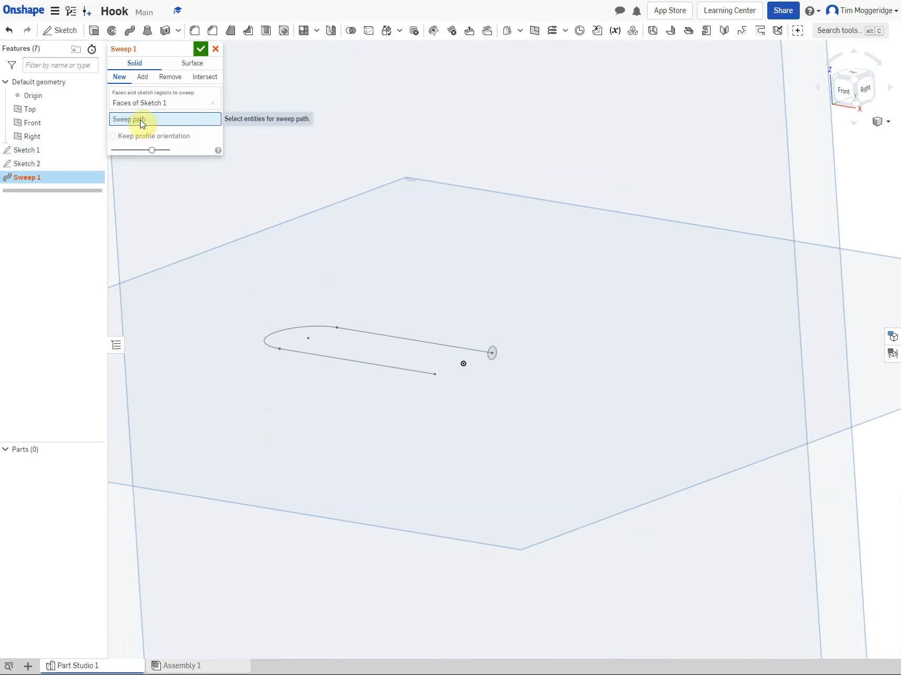
pyautogui.click(30, 166)
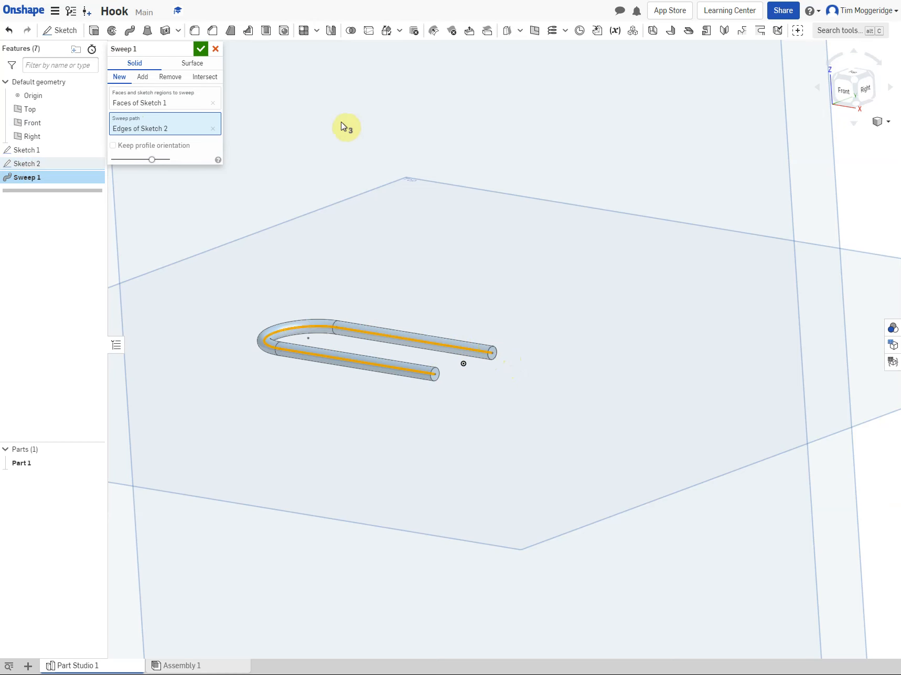
pyautogui.click(195, 54)
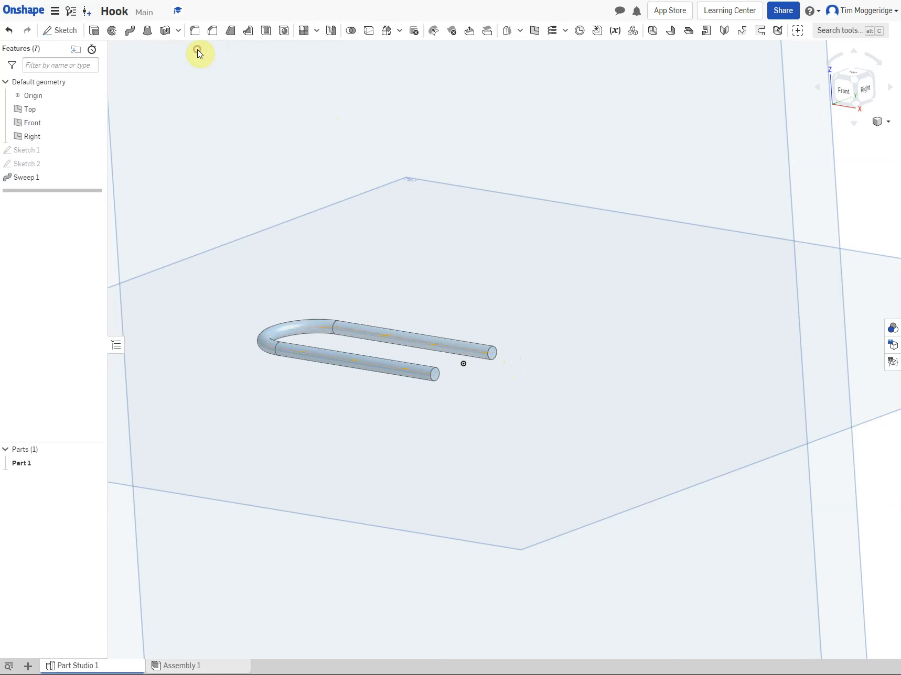
# Start a new sketch on the Front plane, facing the sketch plane straight on
pyautogui.scroll(-5, 275, 205)
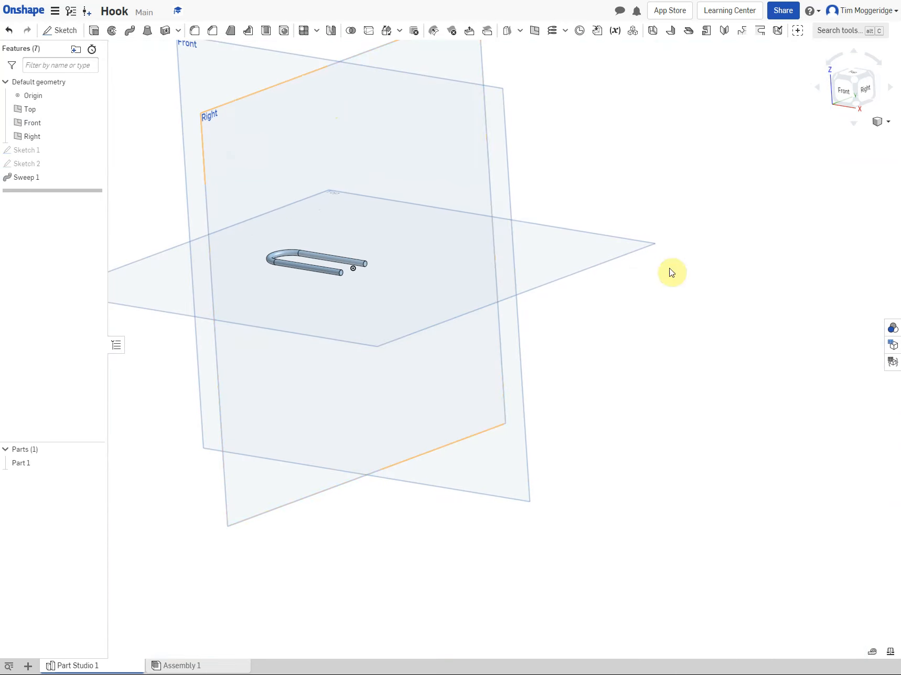
pyautogui.rightClick(208, 78)
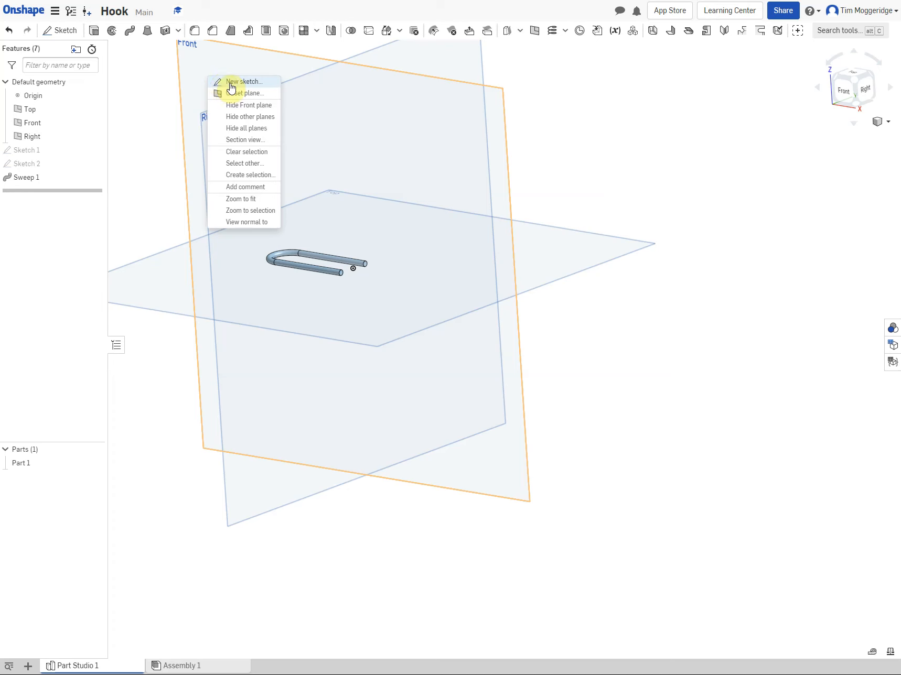
pyautogui.click(231, 83)
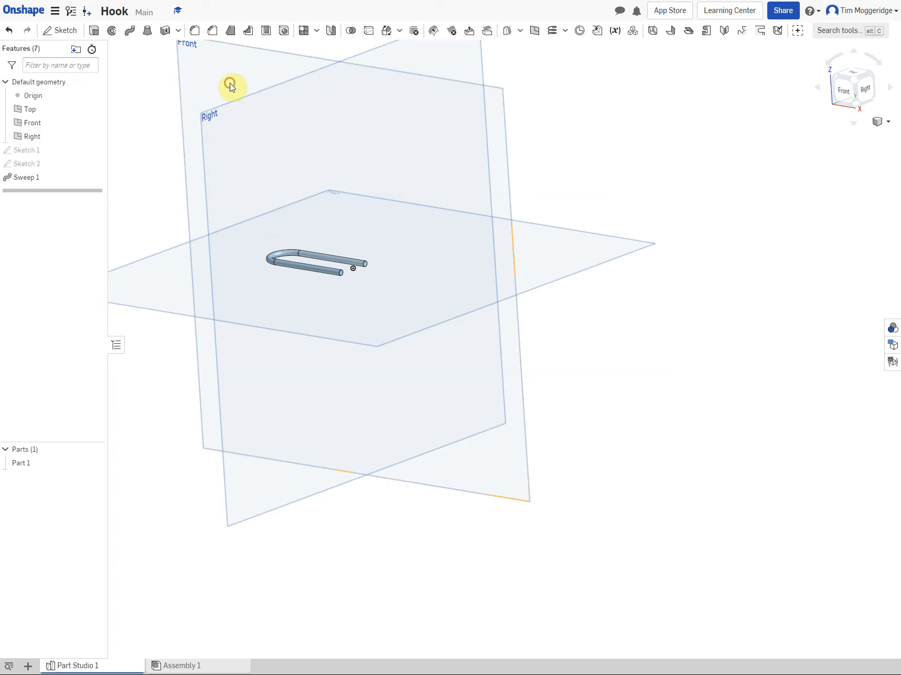
pyautogui.rightClick(156, 527)
pyautogui.click(186, 599)
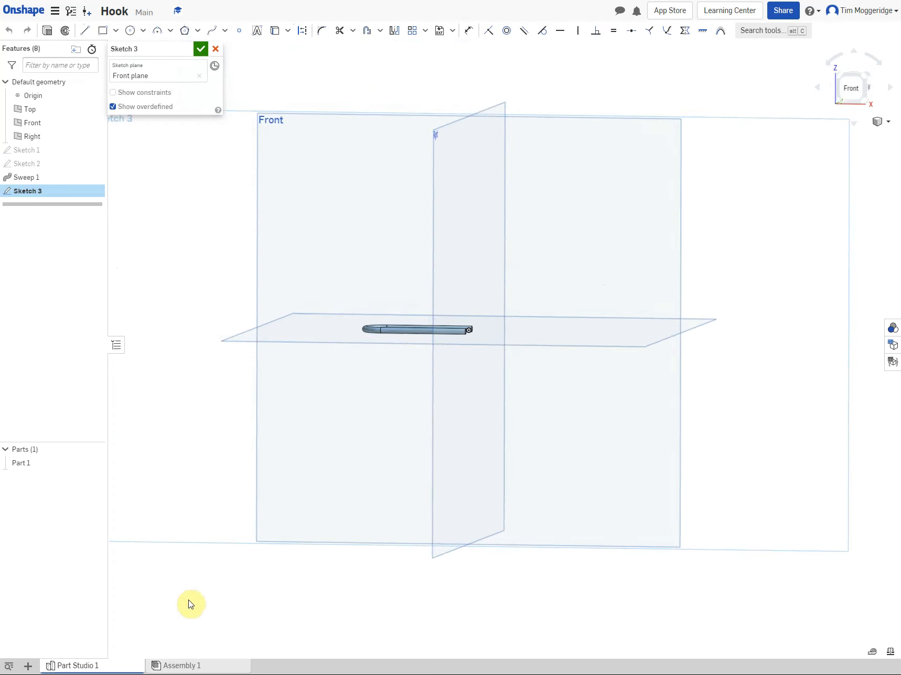
# Sketch a corner rectangle about 2.71 mm wide and 1.6 mm high, overlapping the rod's upper edge near its open end
pyautogui.scroll(3, 519, 353)
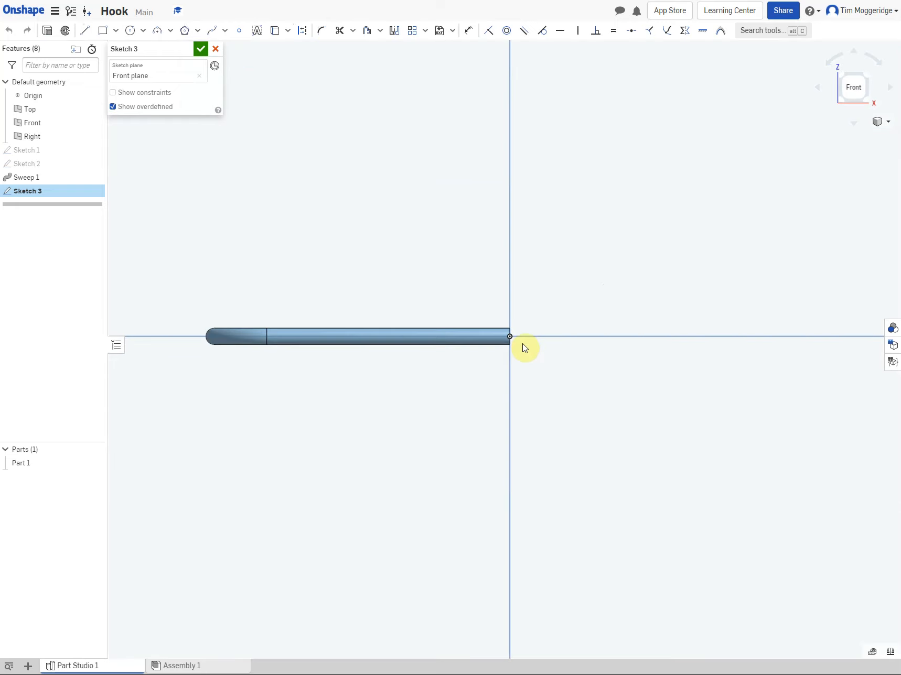
pyautogui.scroll(5, 510, 335)
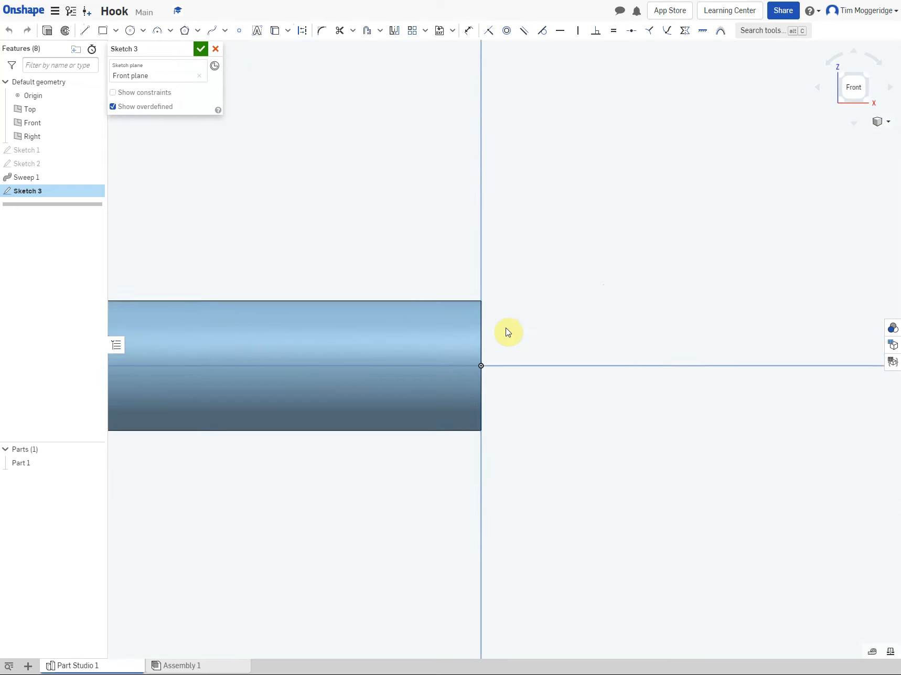
pyautogui.scroll(-1, 505, 331)
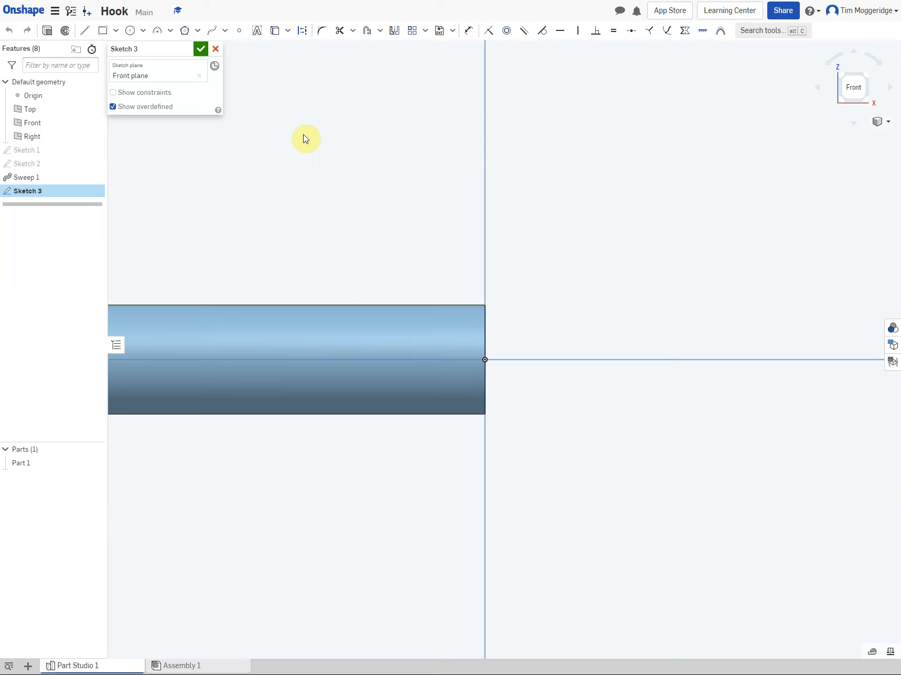
pyautogui.click(103, 30)
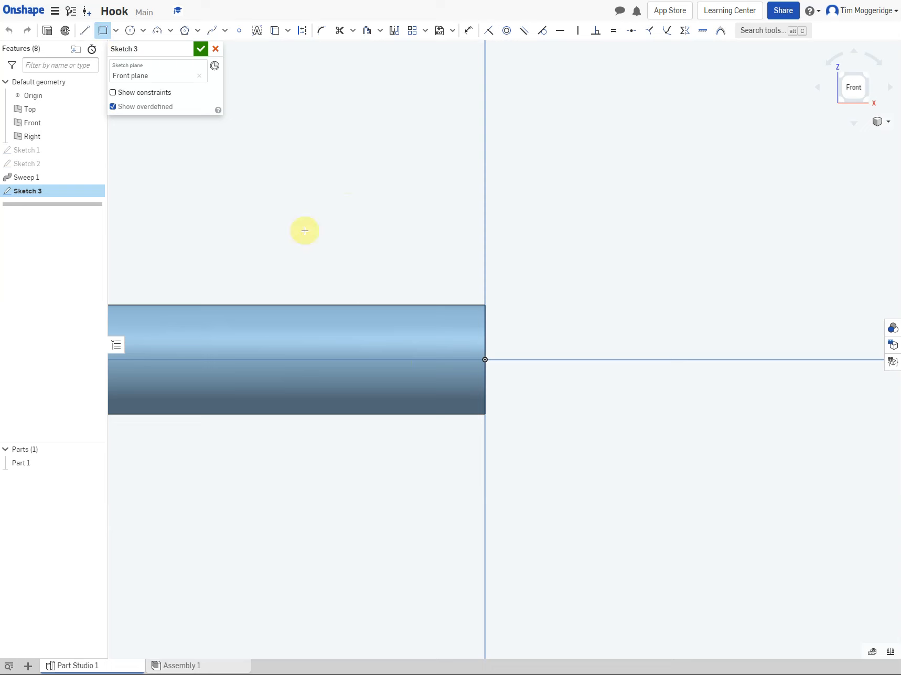
pyautogui.click(420, 331)
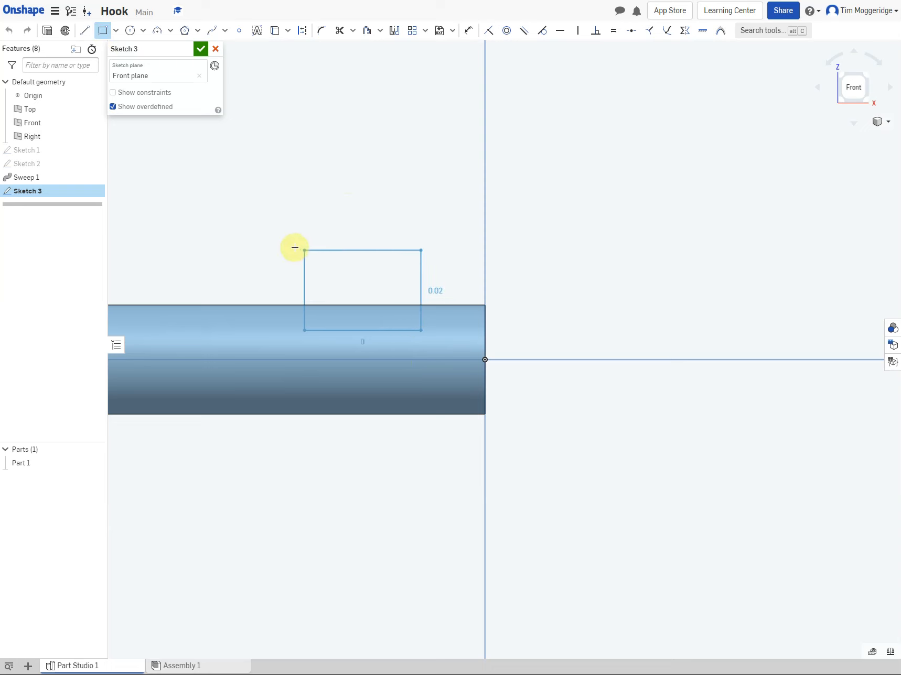
pyautogui.click(273, 244)
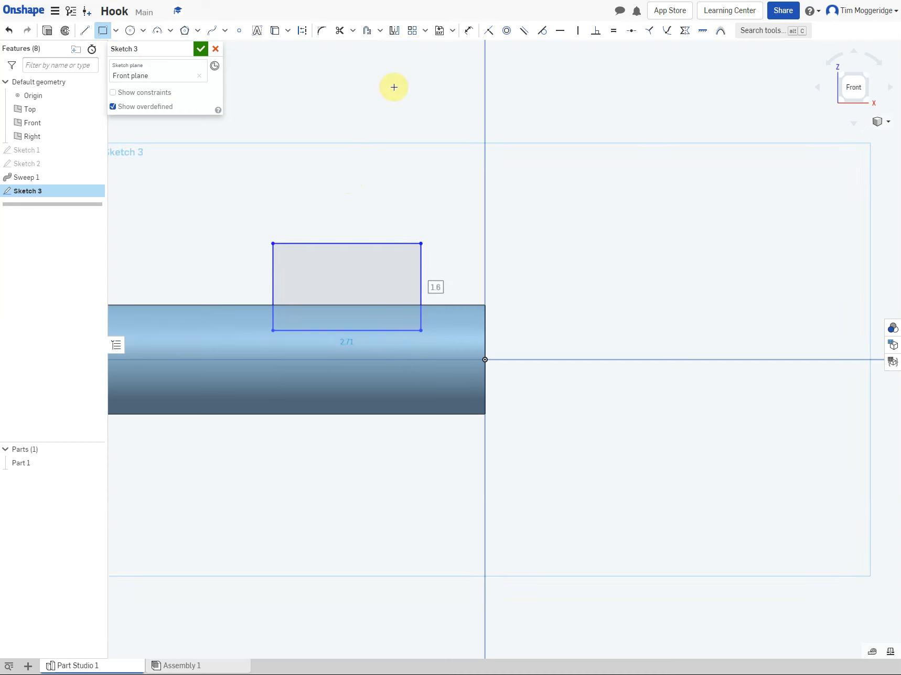
# Dimension the rectangle's width as 5 mm
pyautogui.click(468, 30)
pyautogui.click(334, 244)
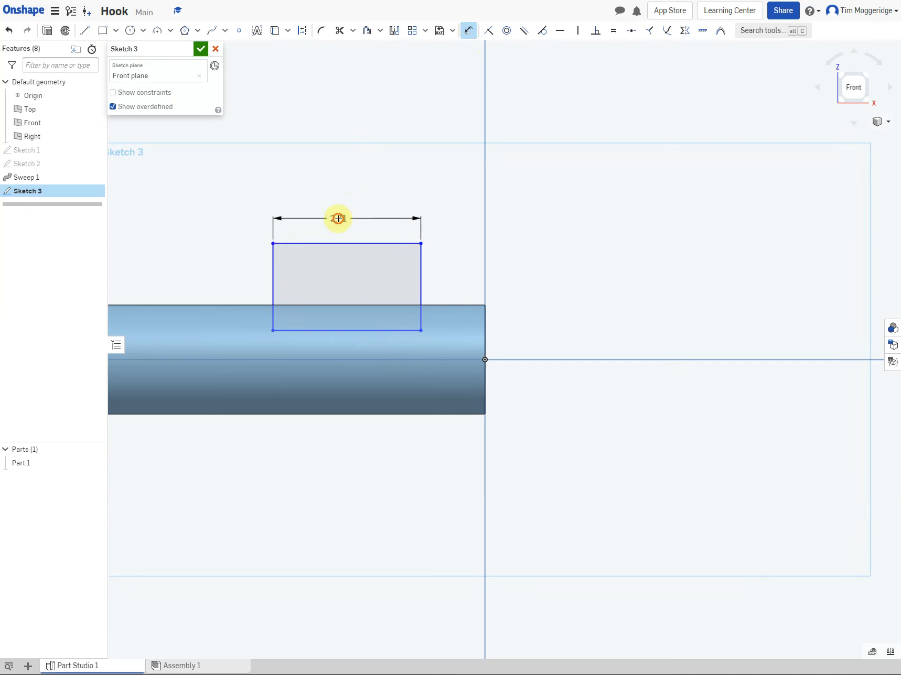
pyautogui.click(339, 219)
pyautogui.write('5')
pyautogui.press('Return')
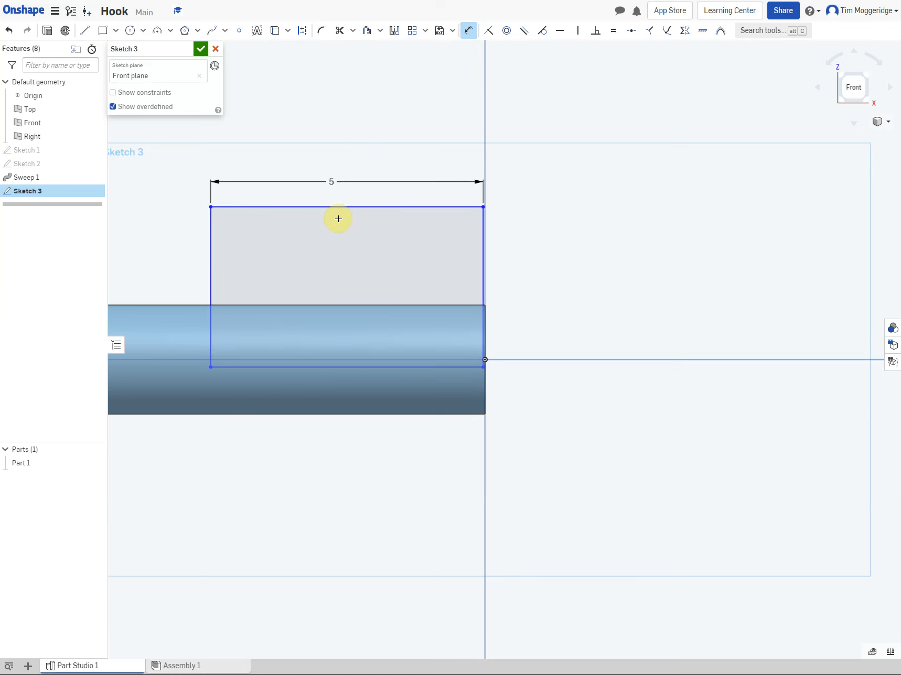
# Dimension the gap between the rod's open end and the rectangle's nearest vertical edge as 1 mm
pyautogui.click(487, 331)
pyautogui.click(482, 259)
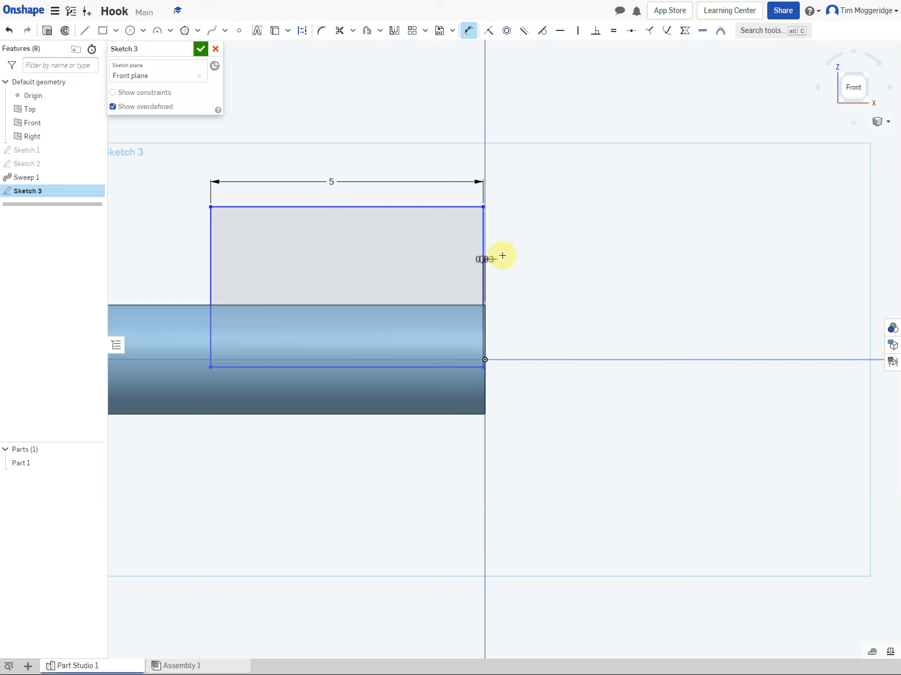
pyautogui.click(572, 267)
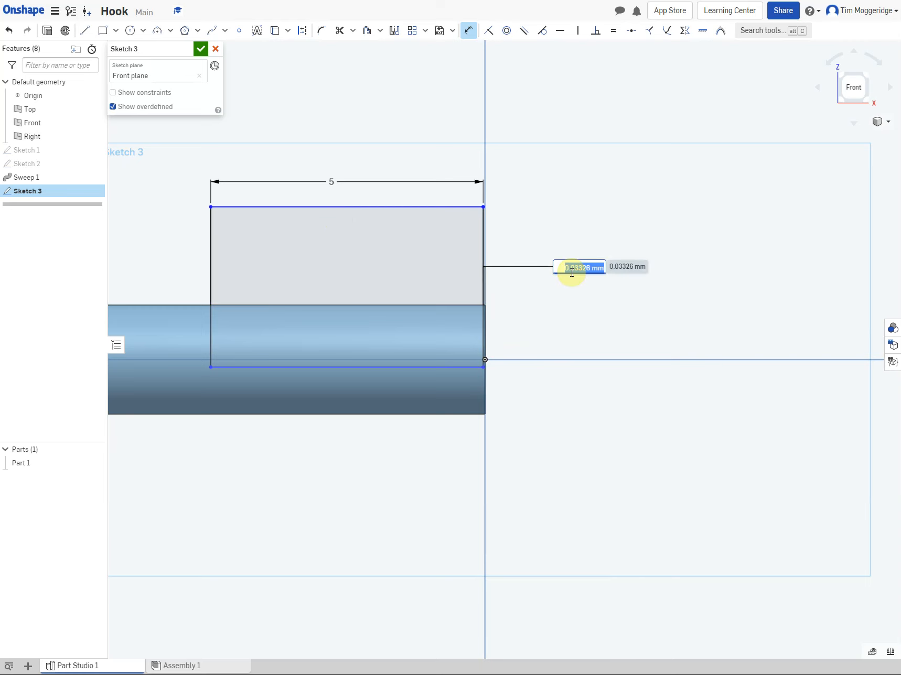
pyautogui.write('1')
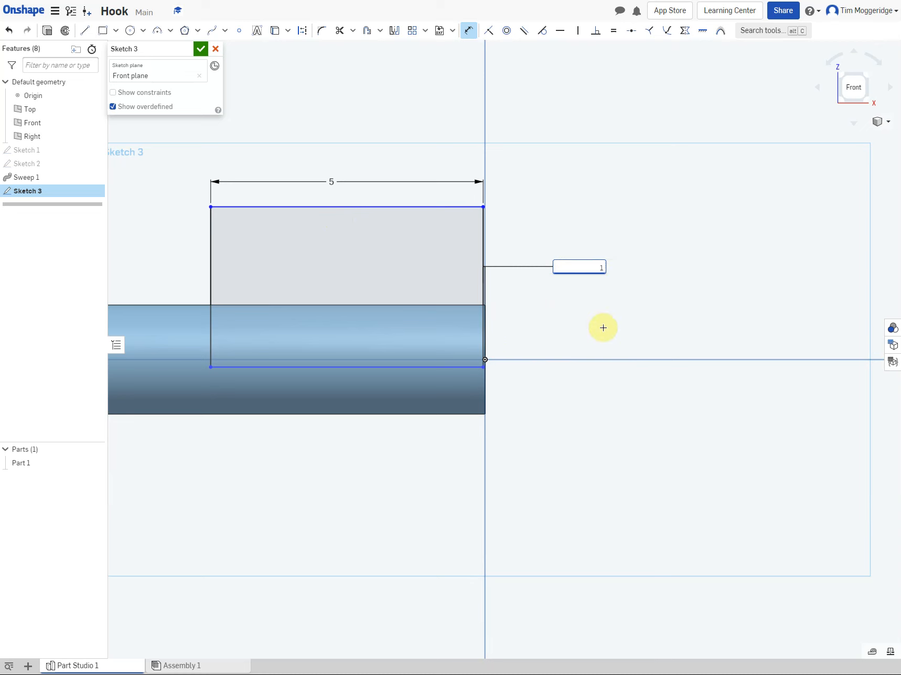
pyautogui.press('Return')
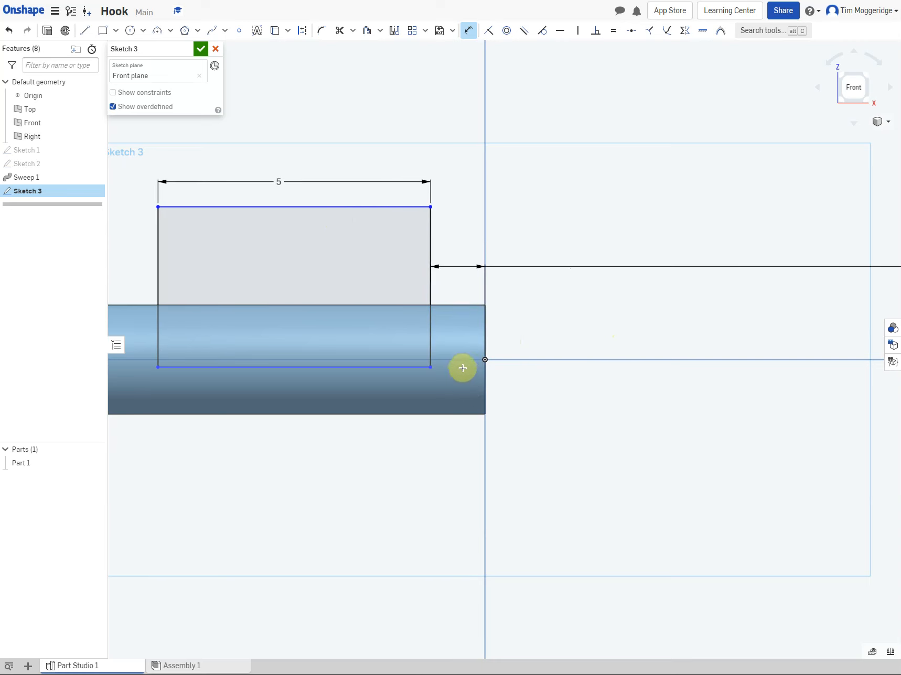
# Dimension the rectangle's lower edge 0.25 mm above the horizontal axis through the origin
pyautogui.click(459, 362)
pyautogui.click(411, 368)
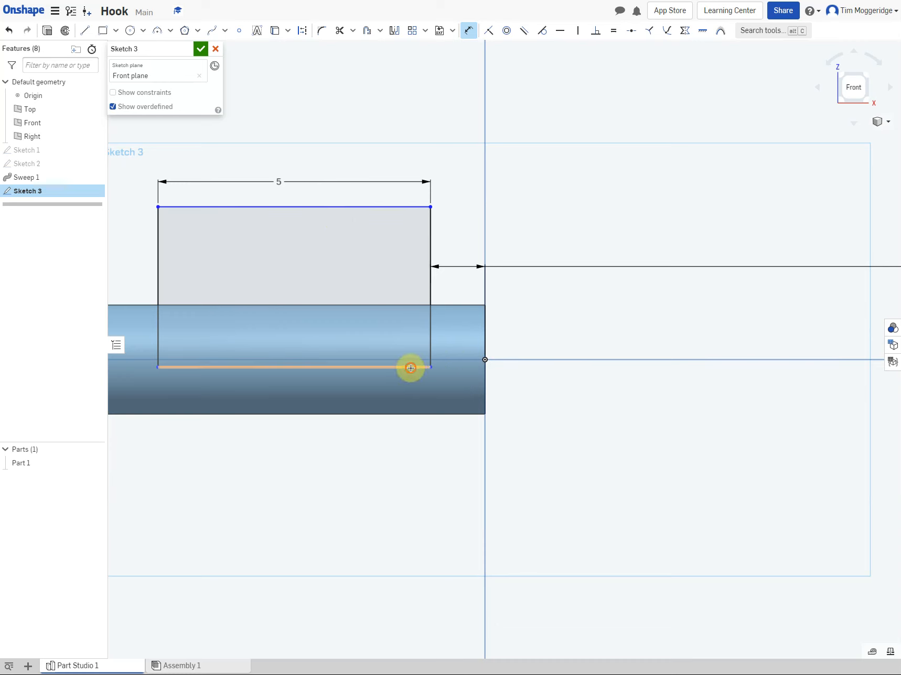
pyautogui.click(555, 332)
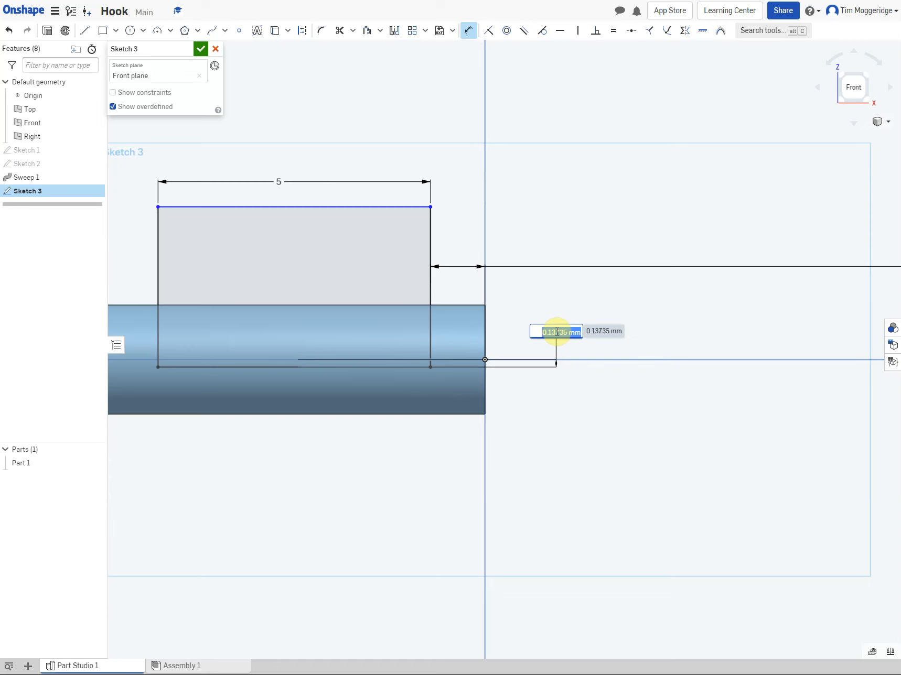
pyautogui.press('BackSpace')
pyautogui.press('Return')
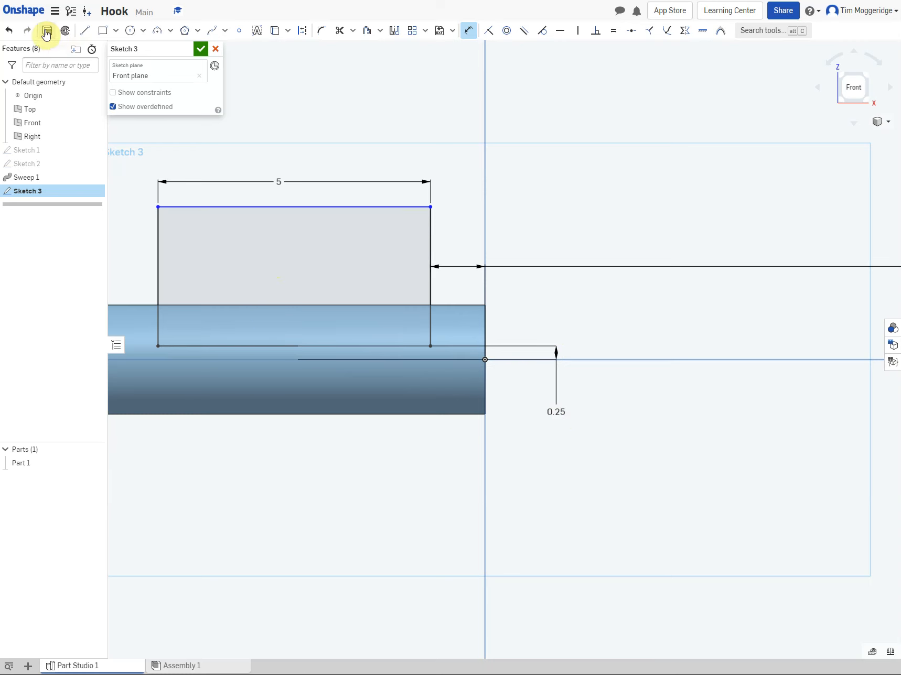
# Cut the sketched rectangle through the rod with a Remove extrude set to Through all at both end positions
pyautogui.click(887, 122)
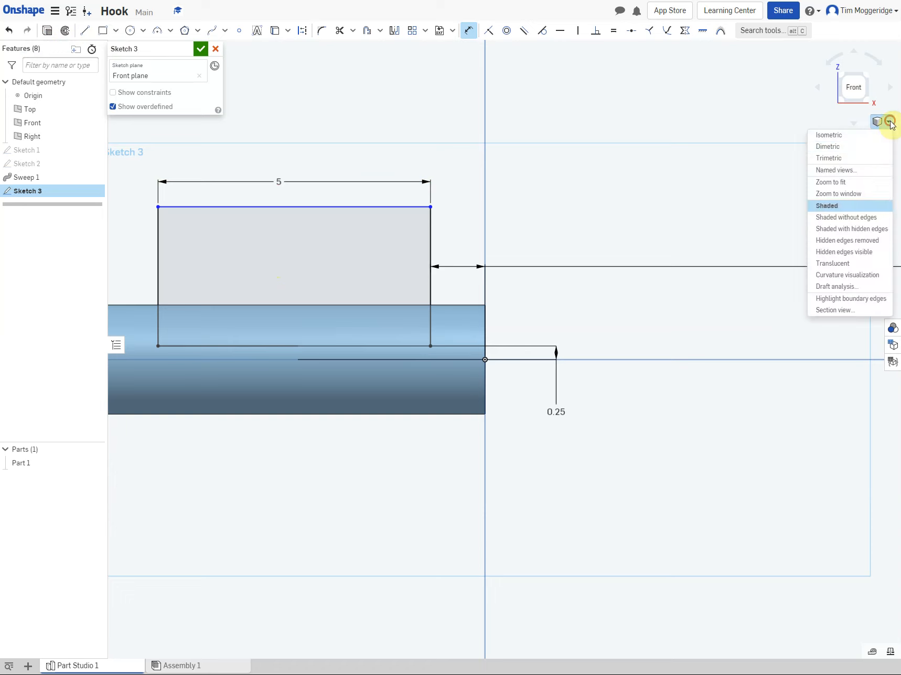
pyautogui.click(829, 135)
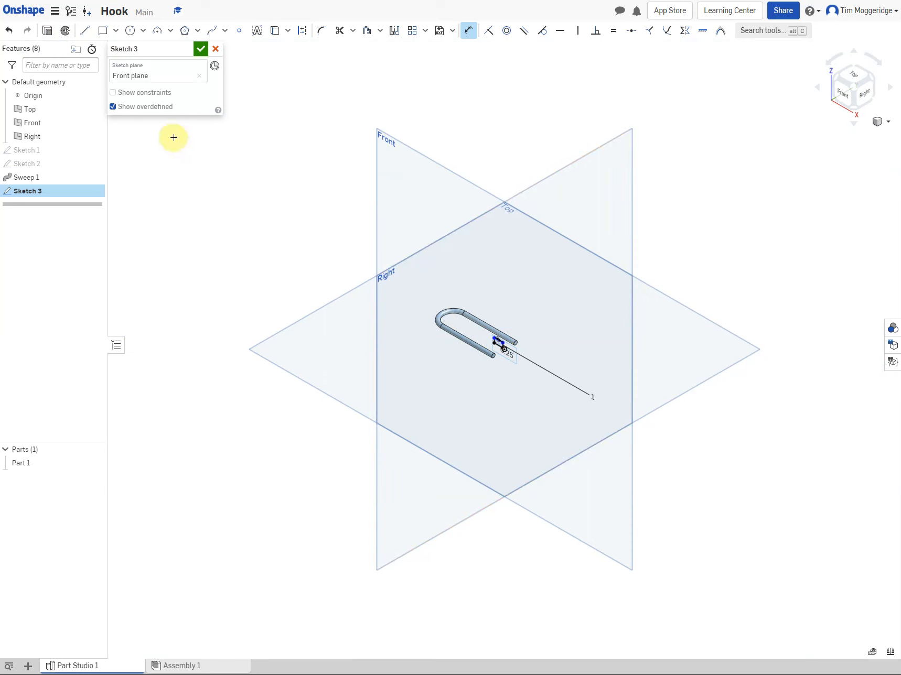
pyautogui.click(47, 30)
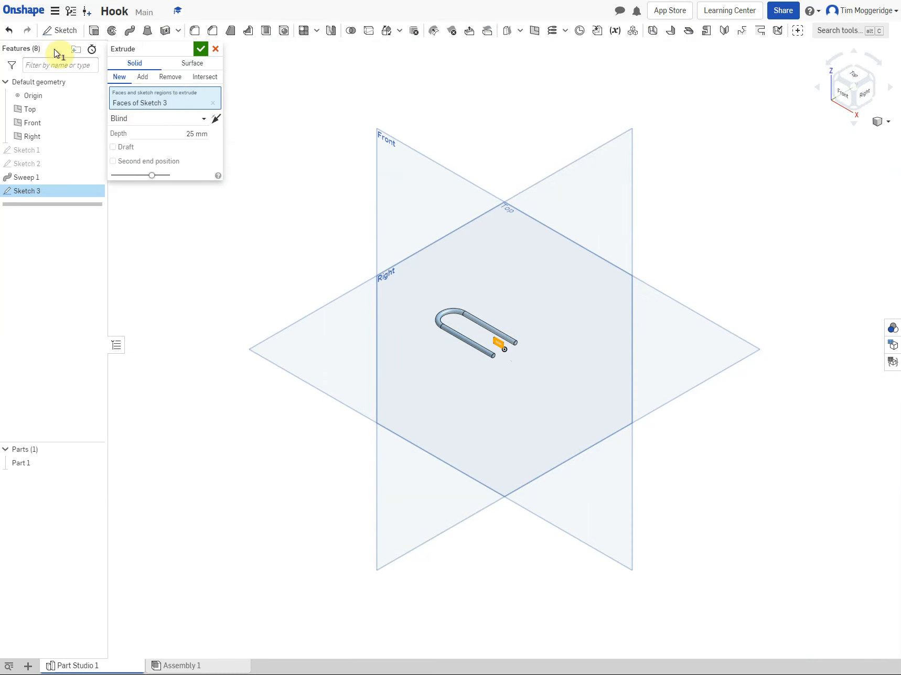
pyautogui.click(171, 78)
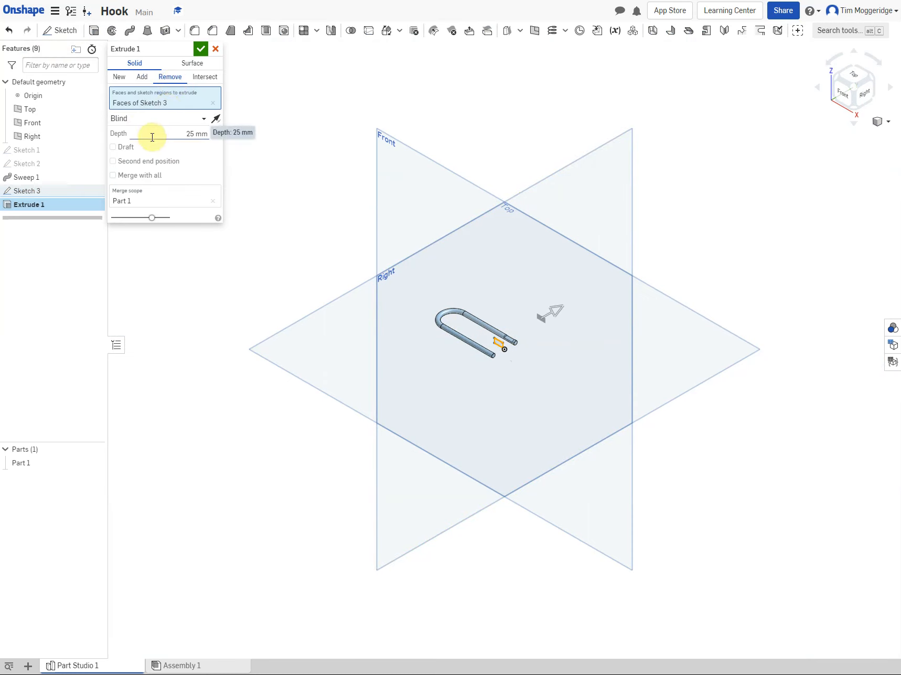
pyautogui.click(201, 122)
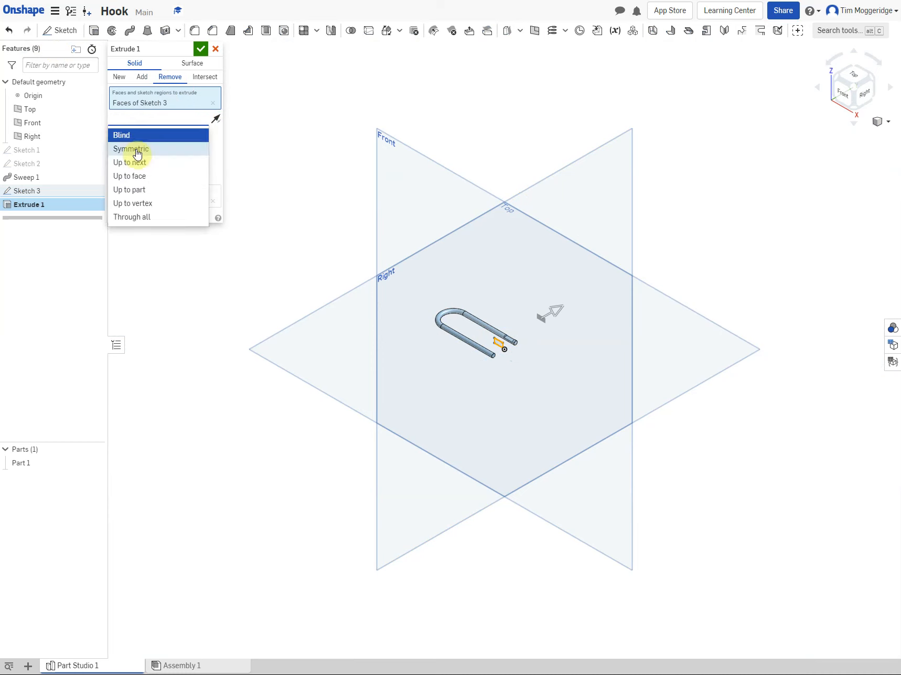
pyautogui.click(131, 217)
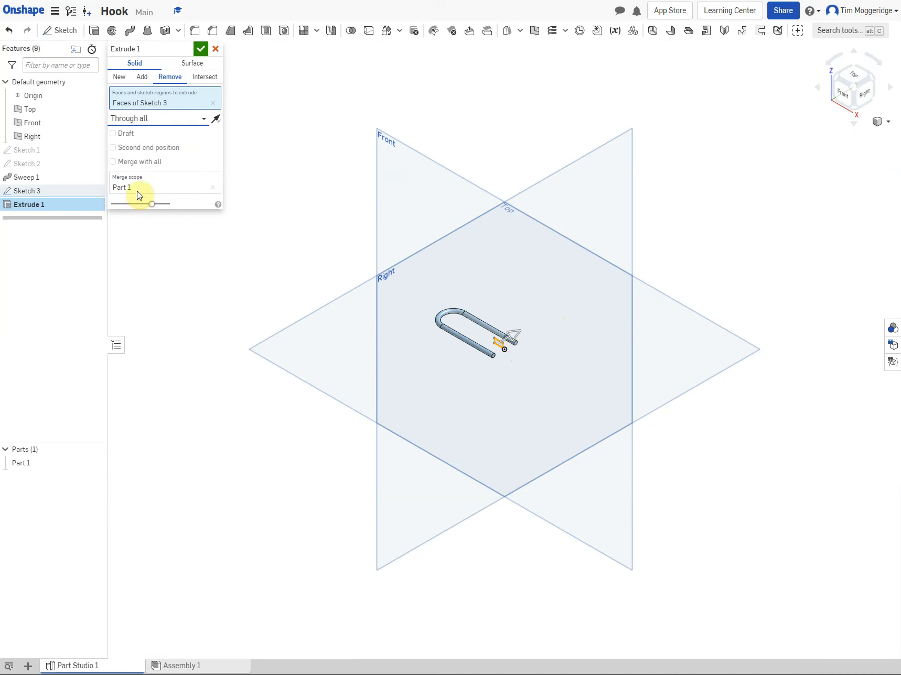
pyautogui.click(131, 153)
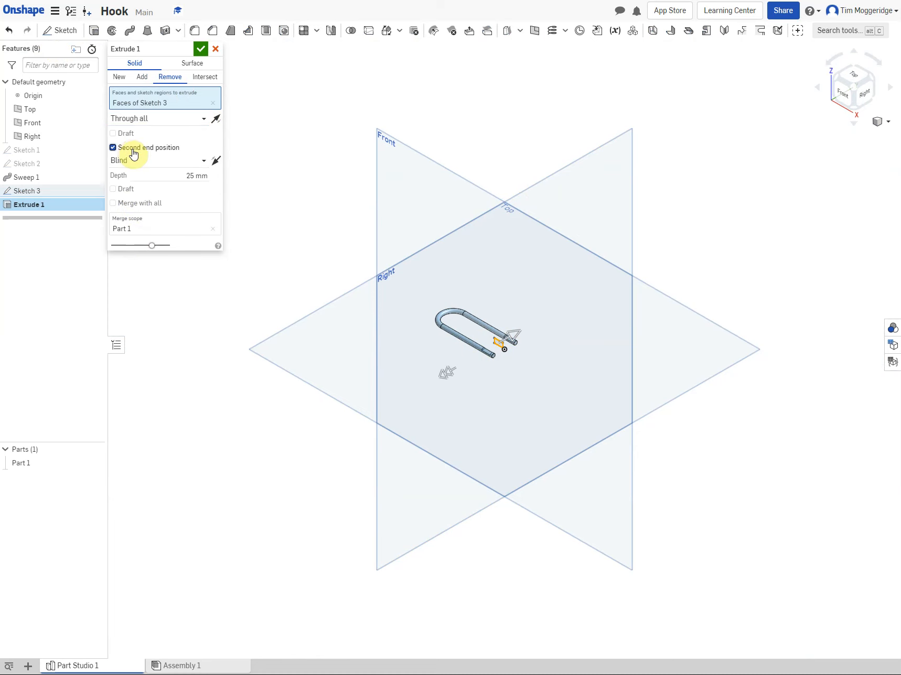
pyautogui.click(202, 161)
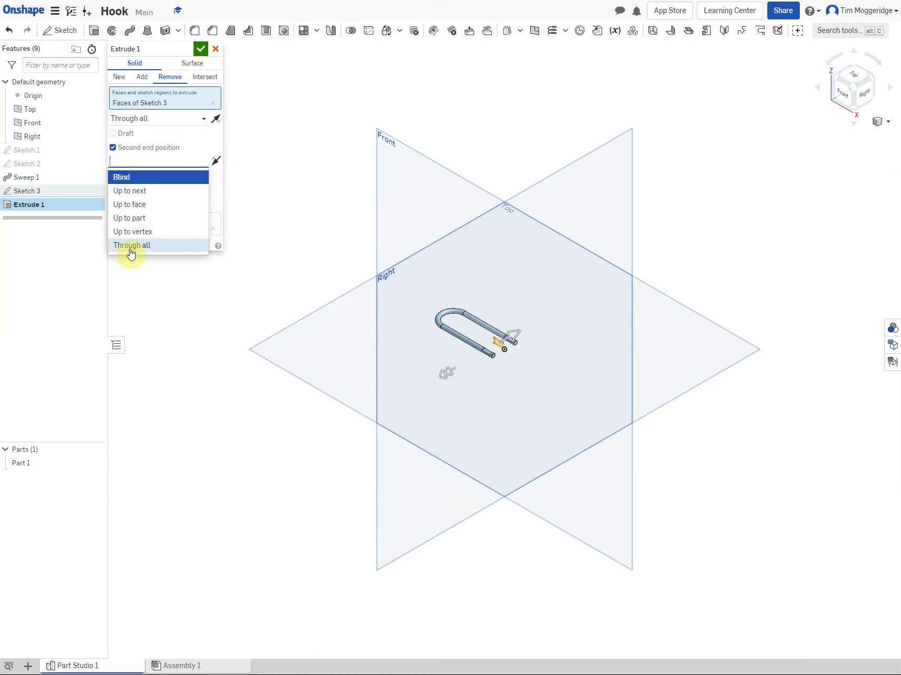
pyautogui.click(129, 246)
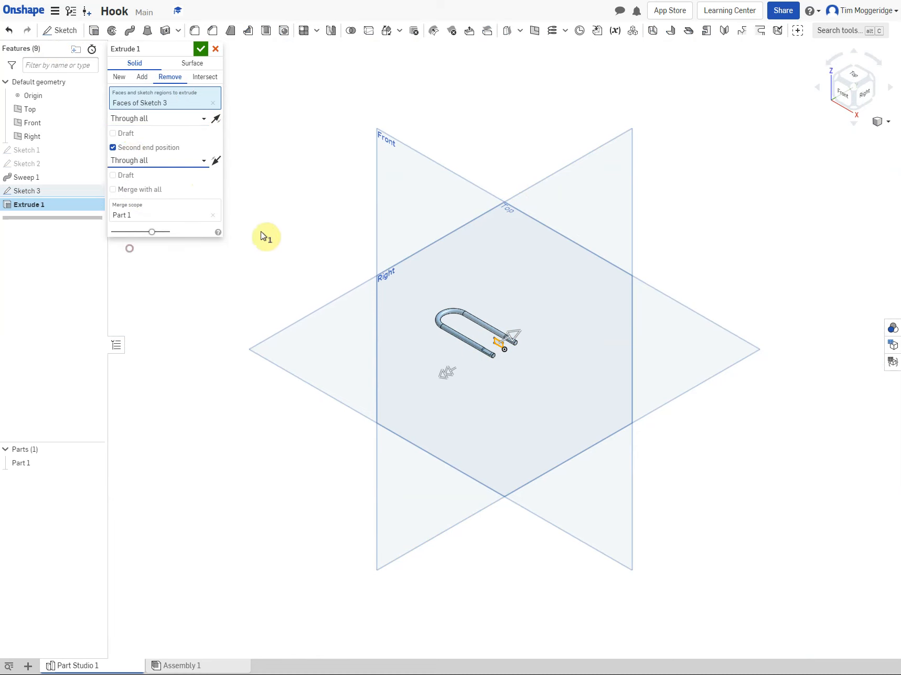
pyautogui.click(200, 49)
# Mirror the extruded cut as a feature mirror about the Top plane
pyautogui.scroll(8, 482, 362)
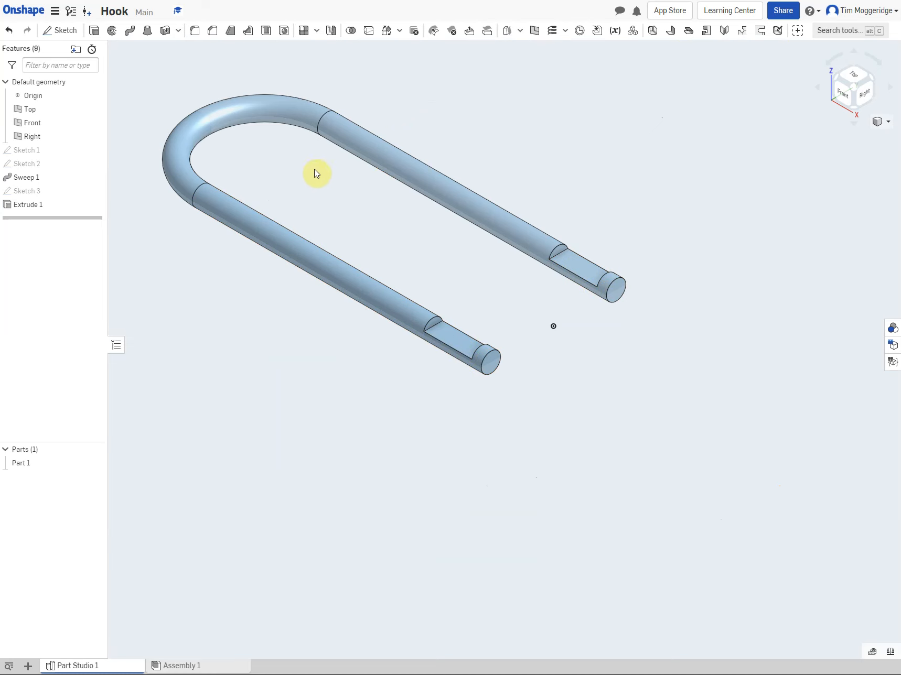
pyautogui.click(330, 31)
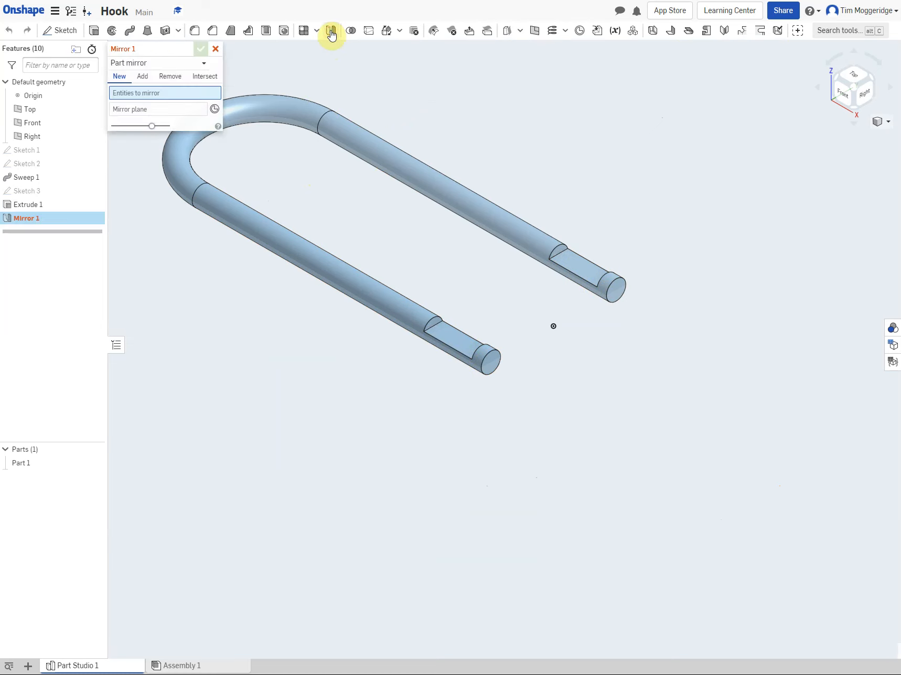
pyautogui.click(151, 63)
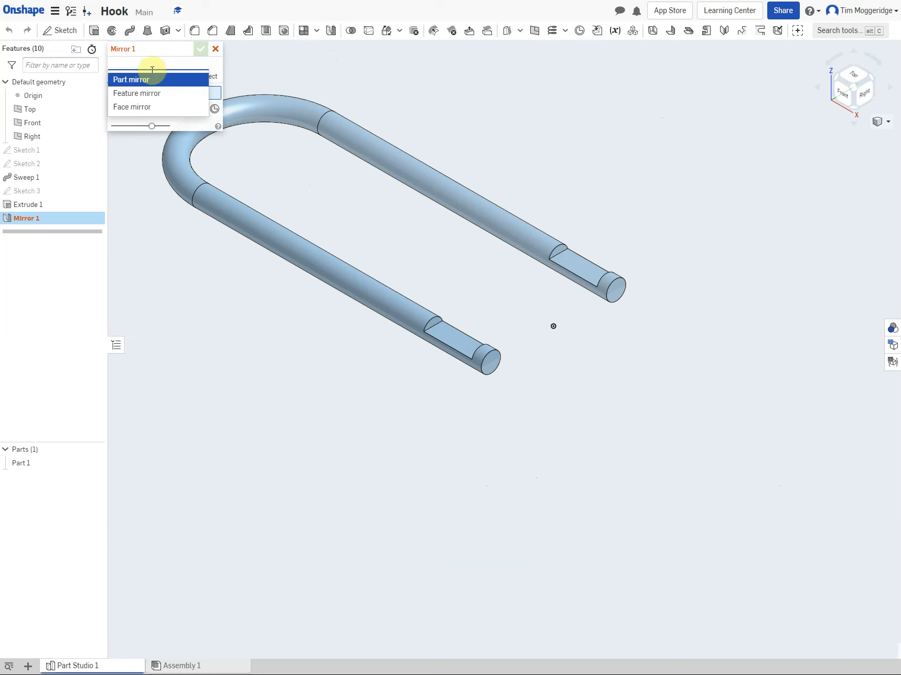
pyautogui.click(135, 93)
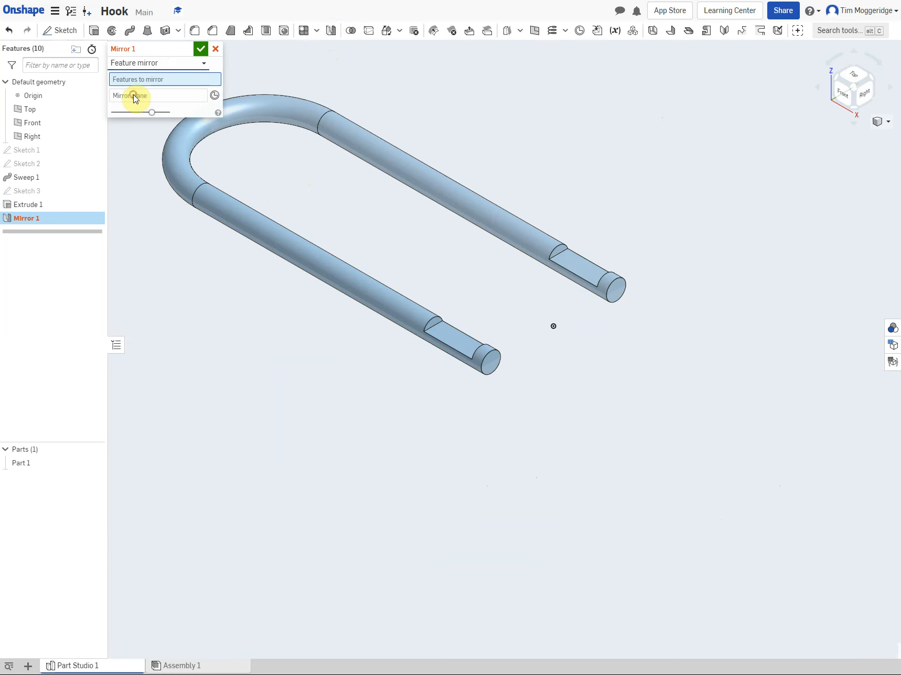
pyautogui.click(30, 205)
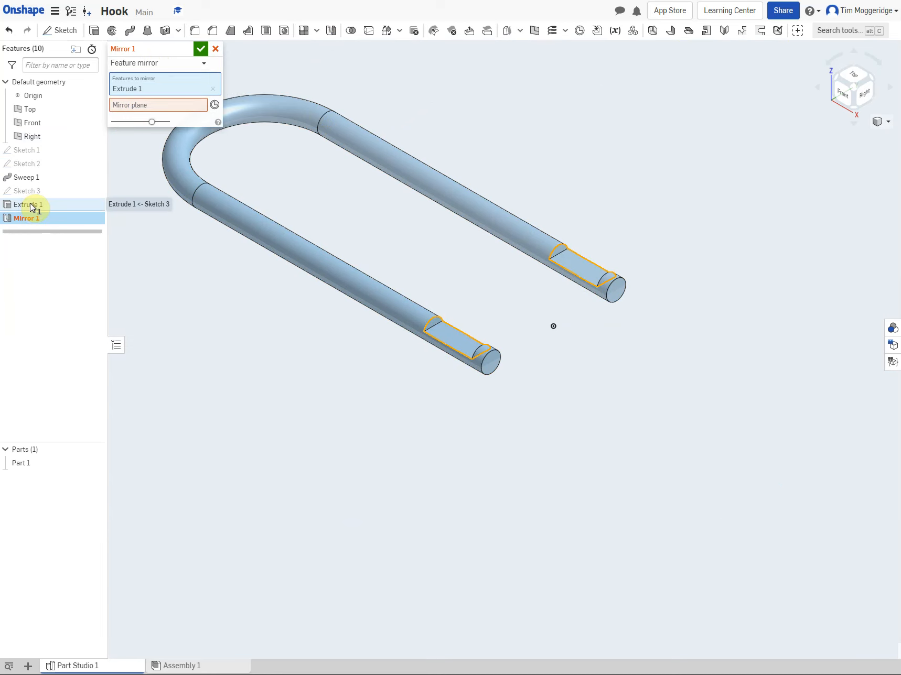
pyautogui.scroll(5, 201, 279)
pyautogui.scroll(-8, 201, 279)
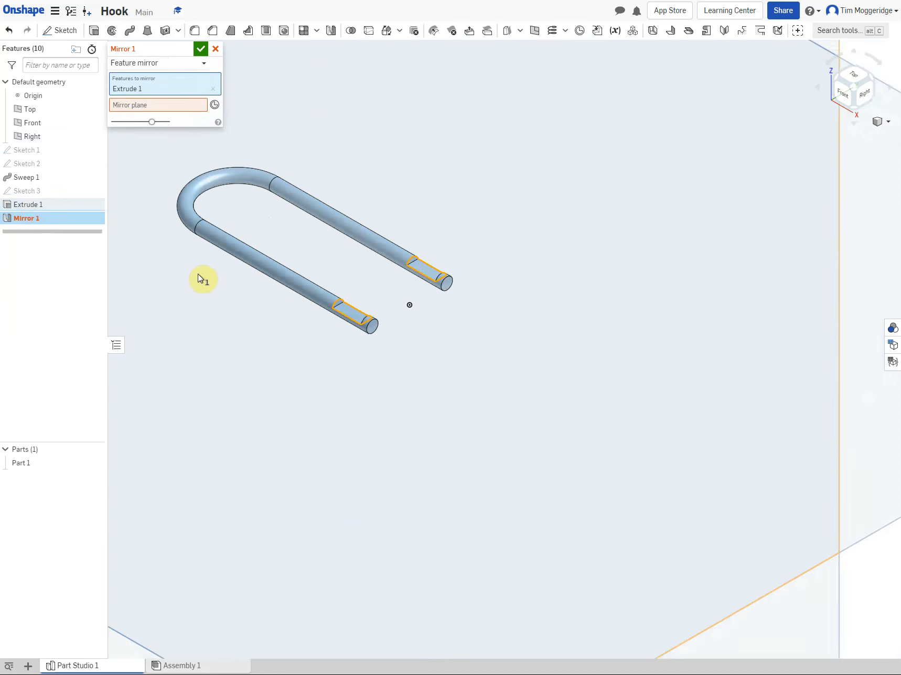
pyautogui.scroll(-5, 200, 279)
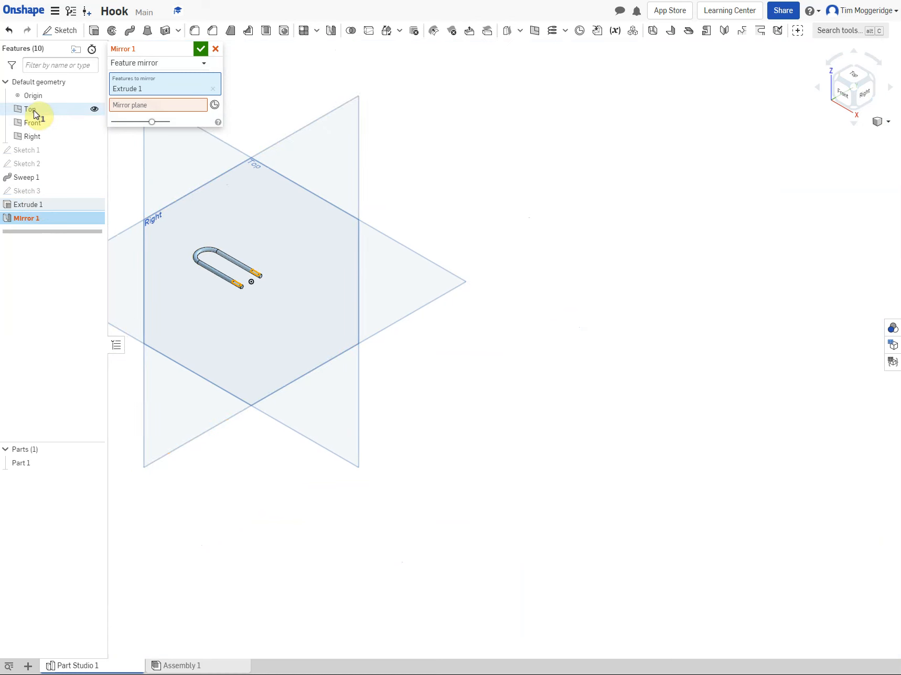
pyautogui.click(141, 106)
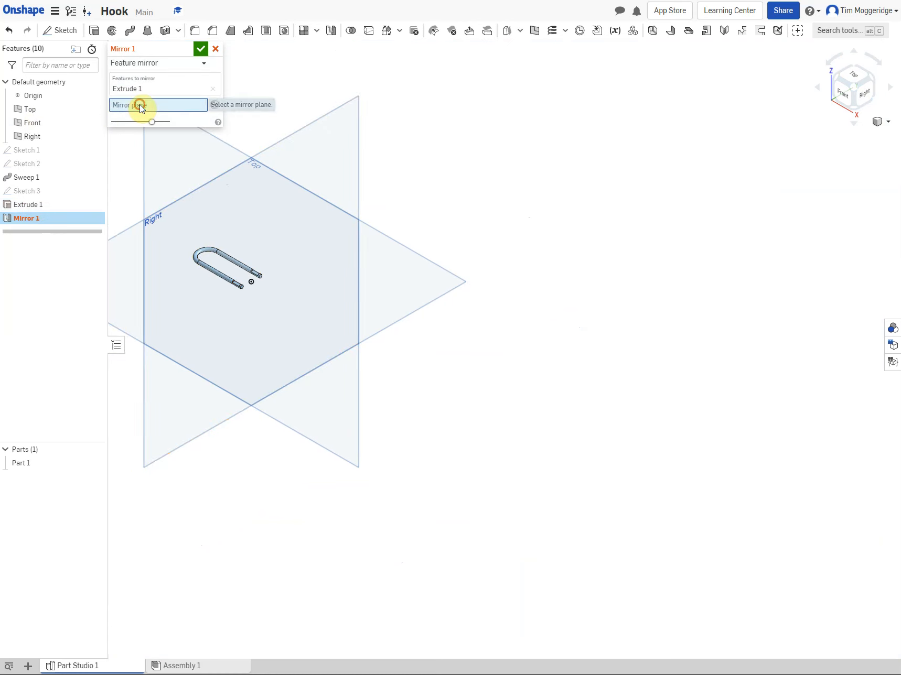
pyautogui.click(27, 110)
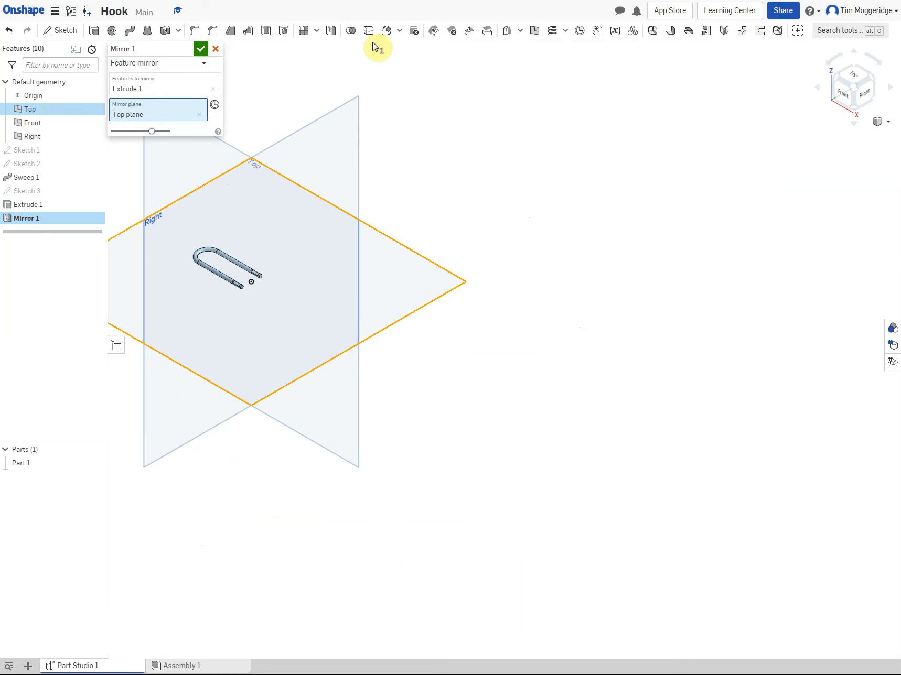
pyautogui.click(201, 51)
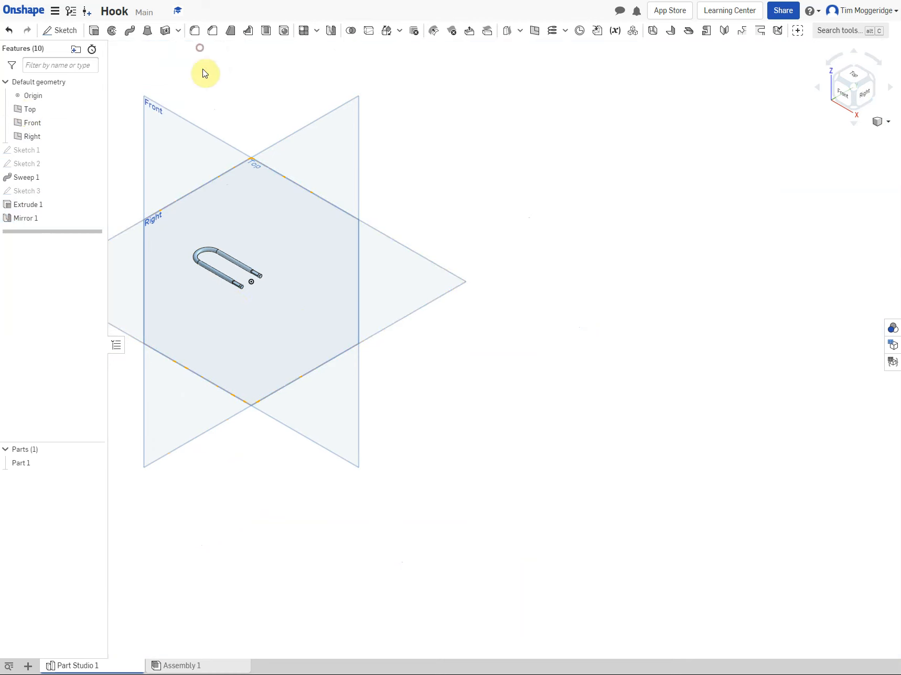
# Start a new sketch on the flat face cut into the rod arm farther from the front, viewed normal to the sketch plane
pyautogui.scroll(6, 233, 299)
pyautogui.moveTo(245, 296); pyautogui.dragTo(308, 338, button='right')
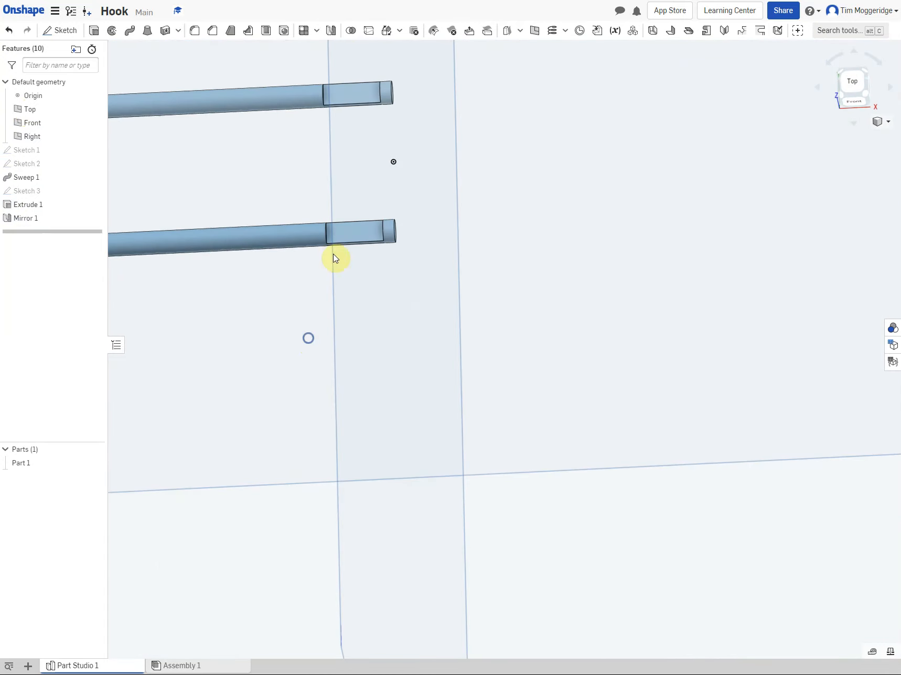
pyautogui.click(345, 100)
pyautogui.rightClick(345, 99)
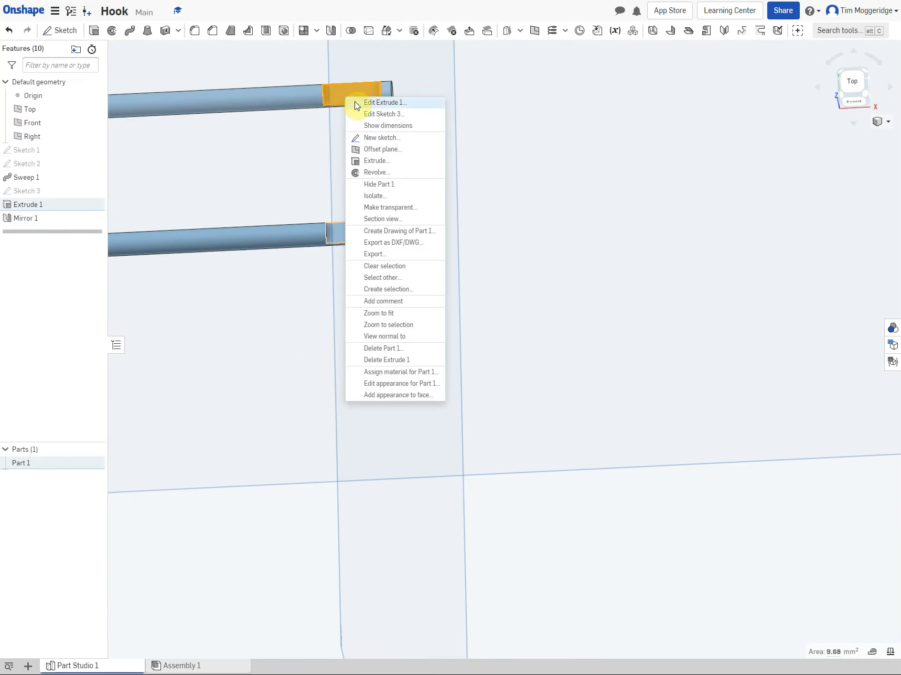
pyautogui.click(378, 138)
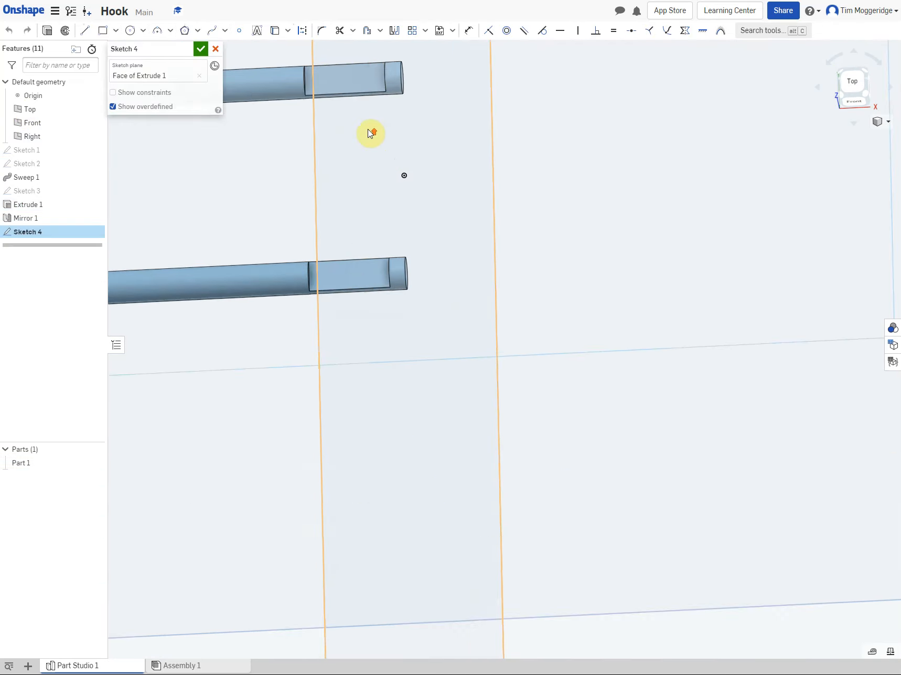
pyautogui.scroll(-3, 370, 132)
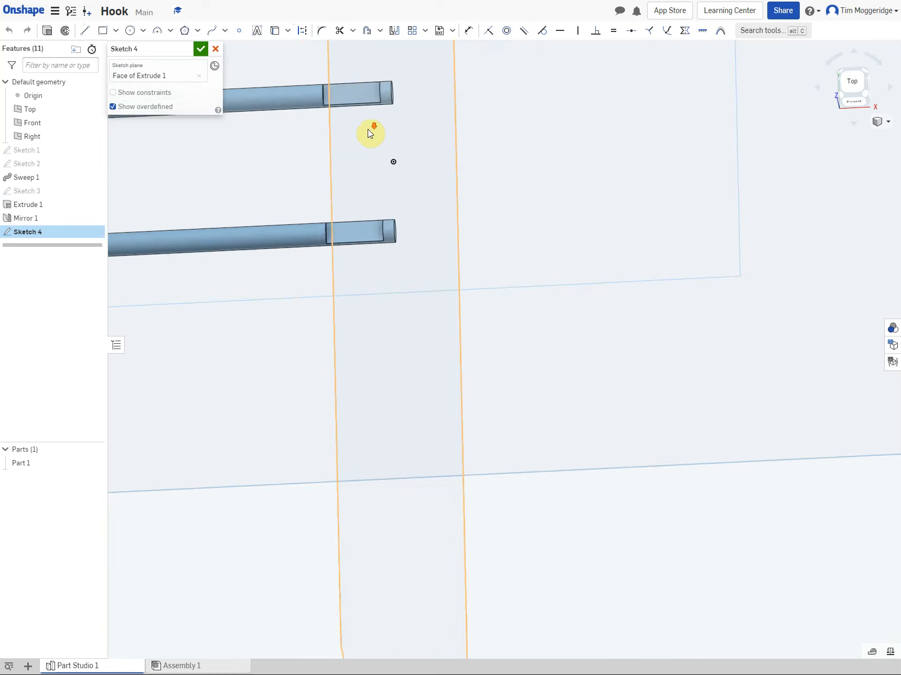
pyautogui.rightClick(251, 554)
pyautogui.click(264, 548)
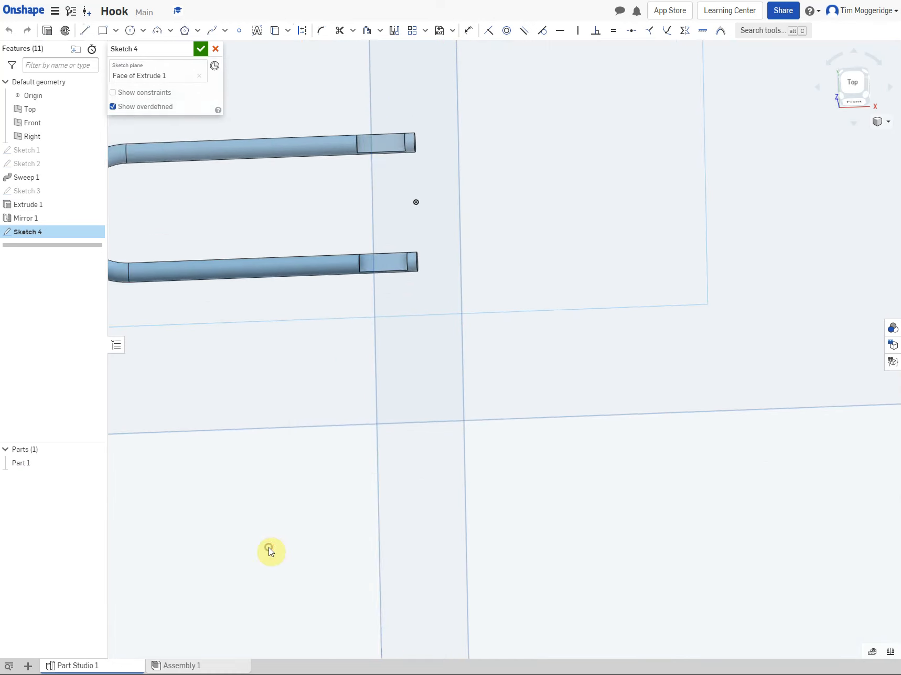
pyautogui.scroll(8, 525, 364)
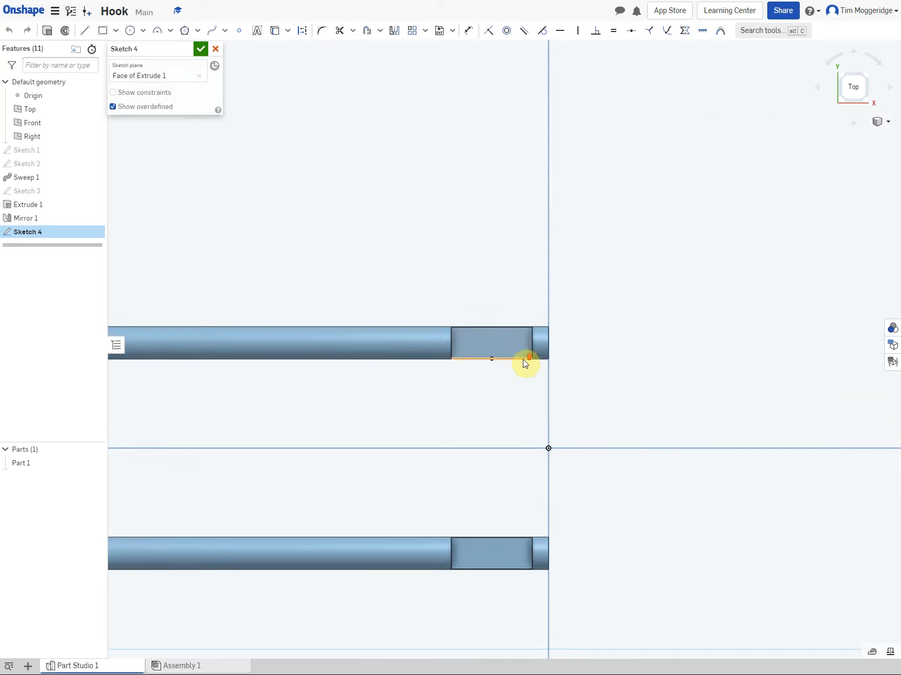
pyautogui.scroll(1, 503, 350)
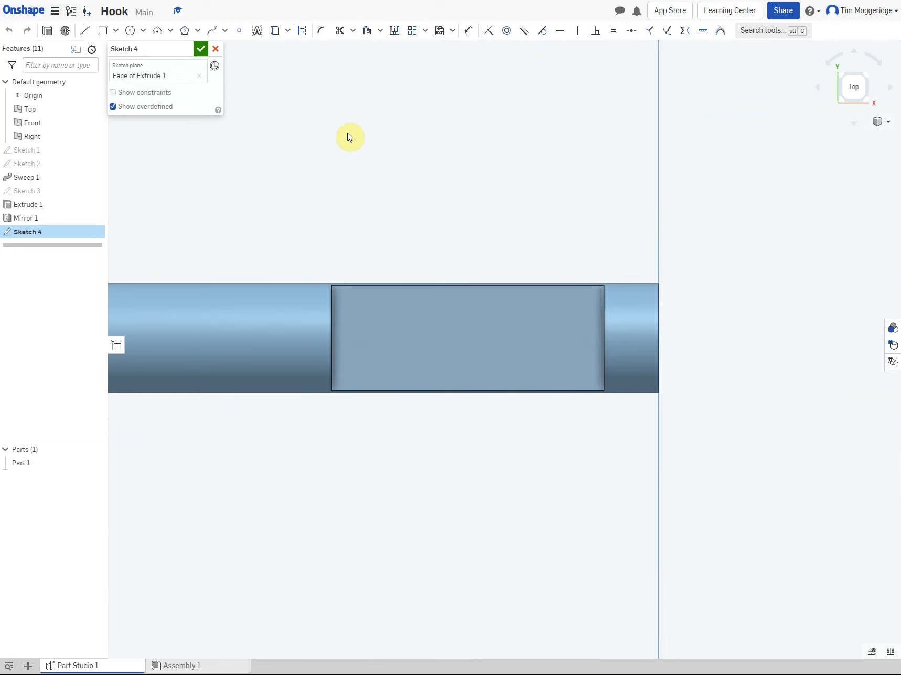
# Sketch a horizontal line about 5 mm long across the flat face, joining the midpoints of its two short edges
pyautogui.click(86, 31)
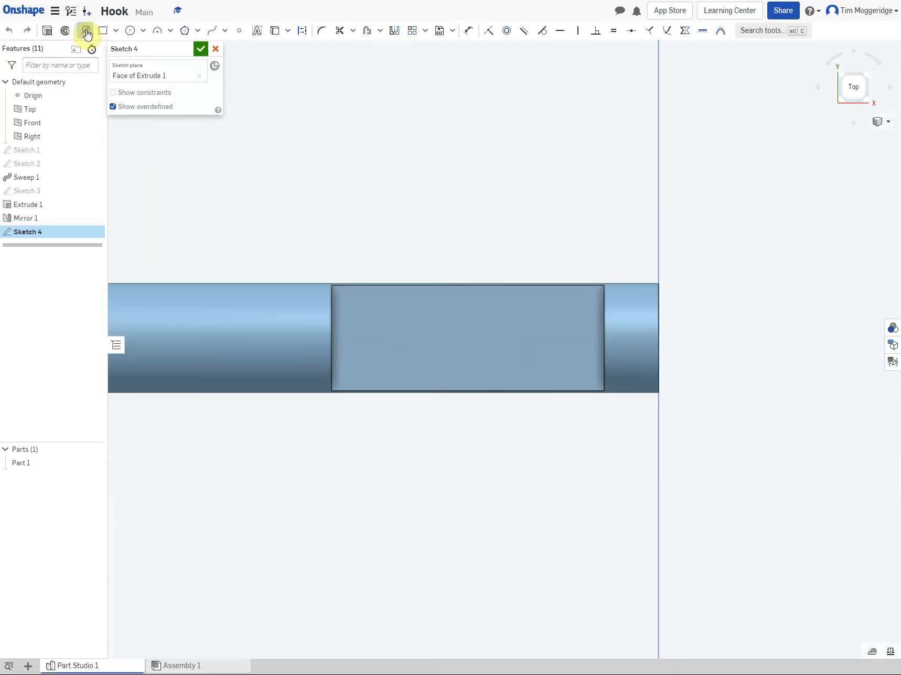
pyautogui.click(332, 337)
pyautogui.click(603, 337)
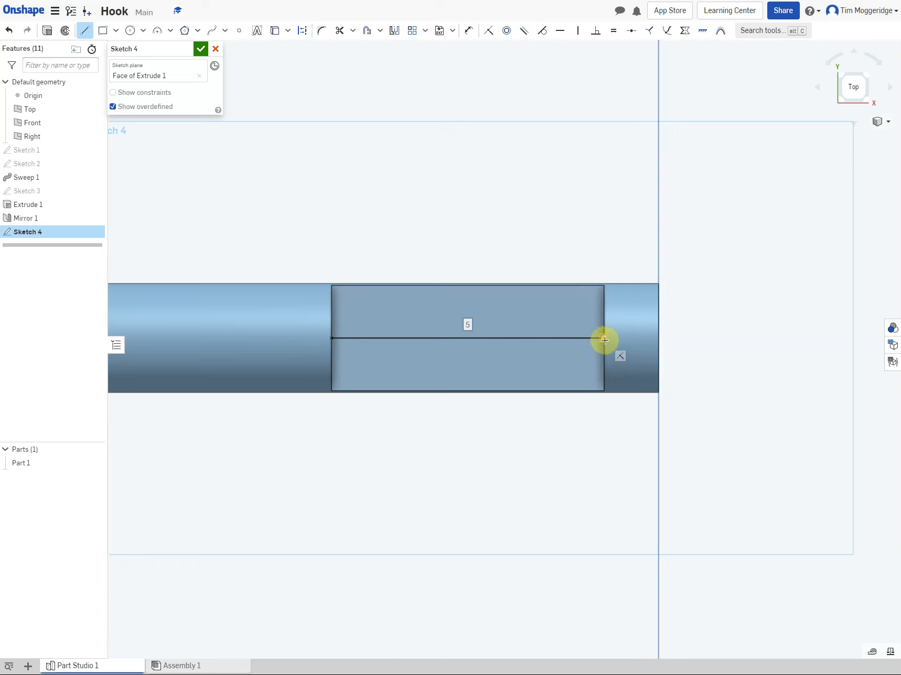
# Sketch a vertical line about 0.97 mm long from each end of the midline down to the flat face's lower corners
pyautogui.click(603, 393)
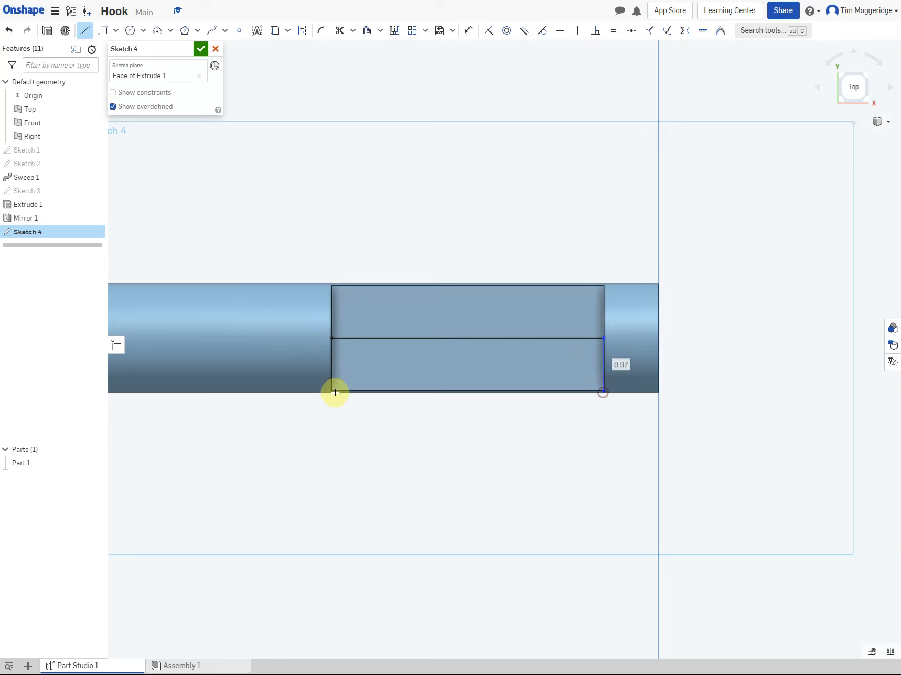
pyautogui.click(329, 339)
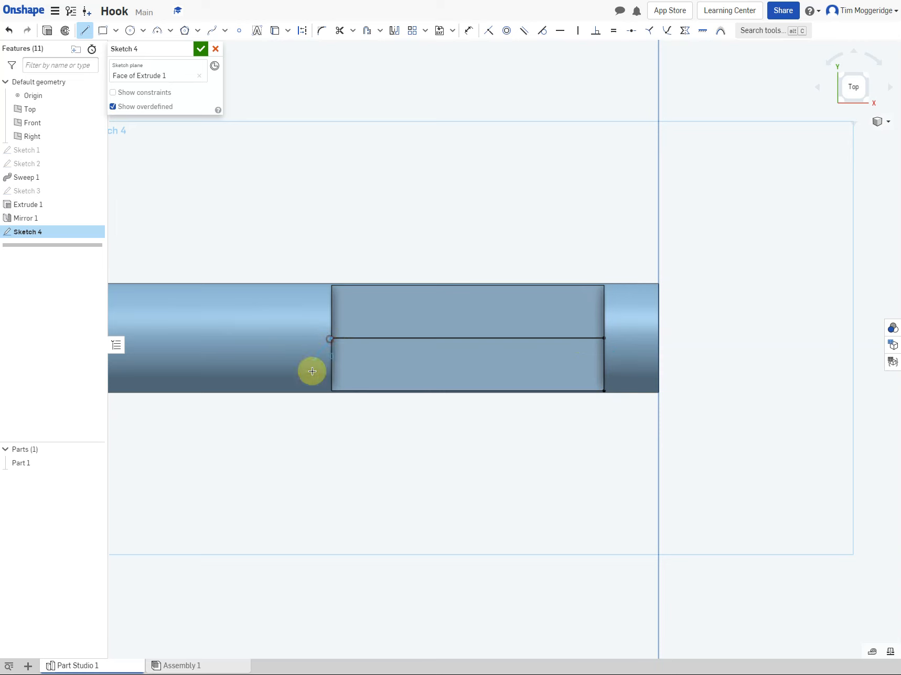
pyautogui.click(330, 391)
pyautogui.scroll(5, 322, 393)
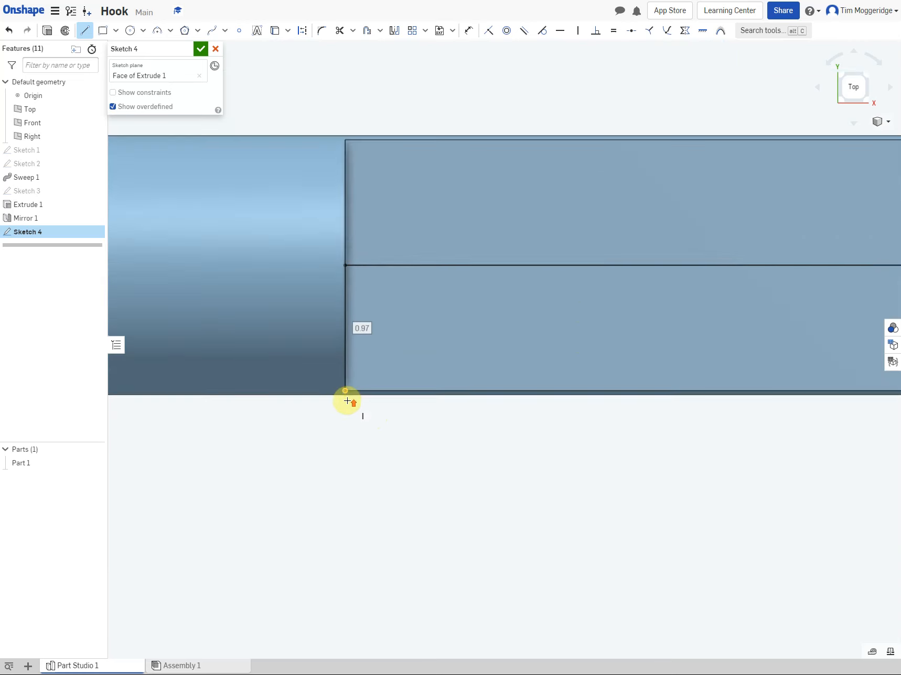
pyautogui.scroll(5, 347, 401)
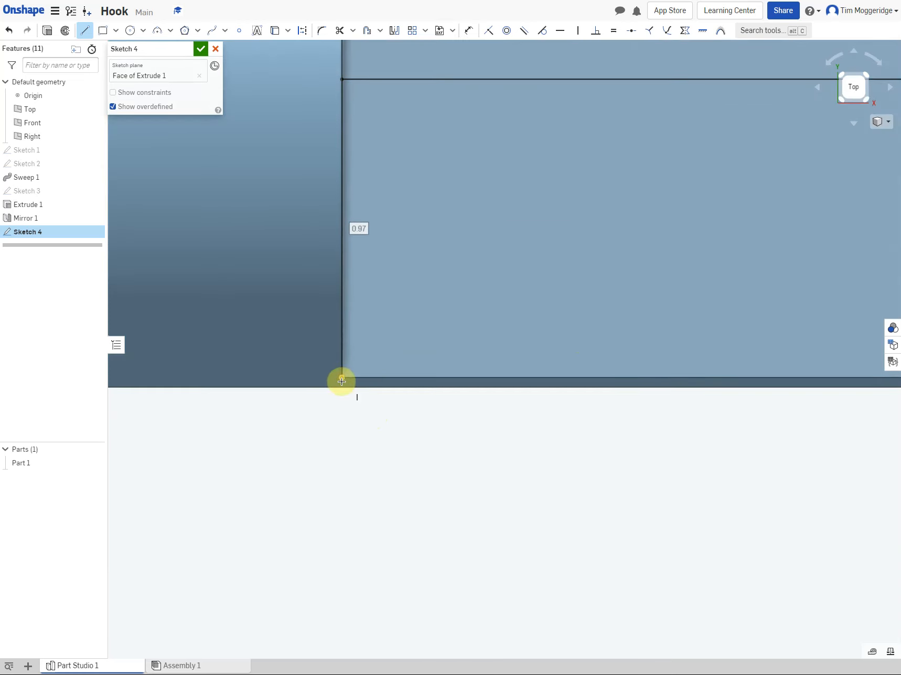
pyautogui.scroll(-2, 399, 436)
pyautogui.scroll(-5, 543, 399)
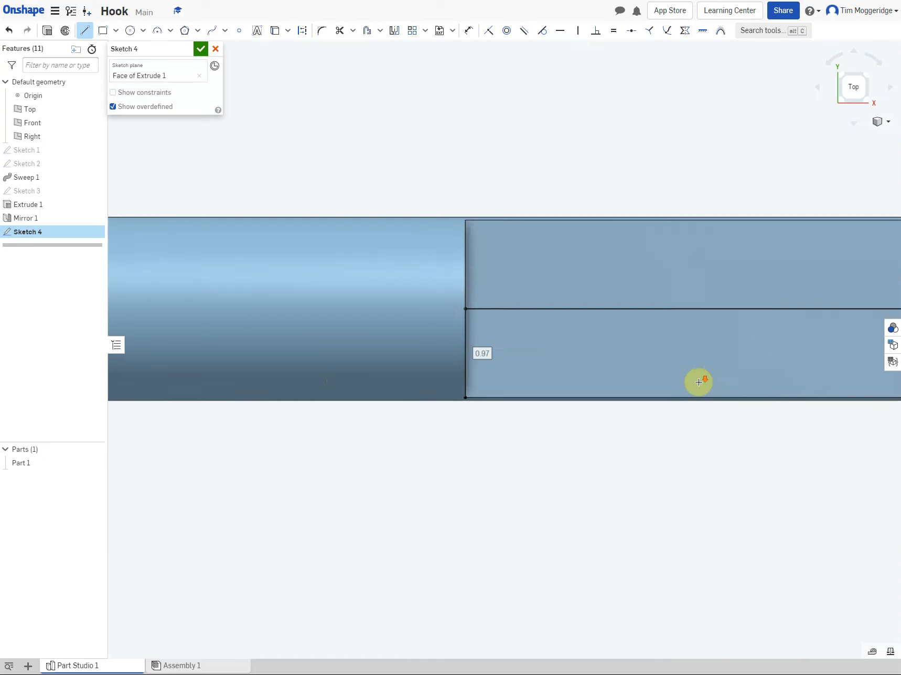
pyautogui.scroll(-1, 698, 382)
pyautogui.scroll(-2, 809, 425)
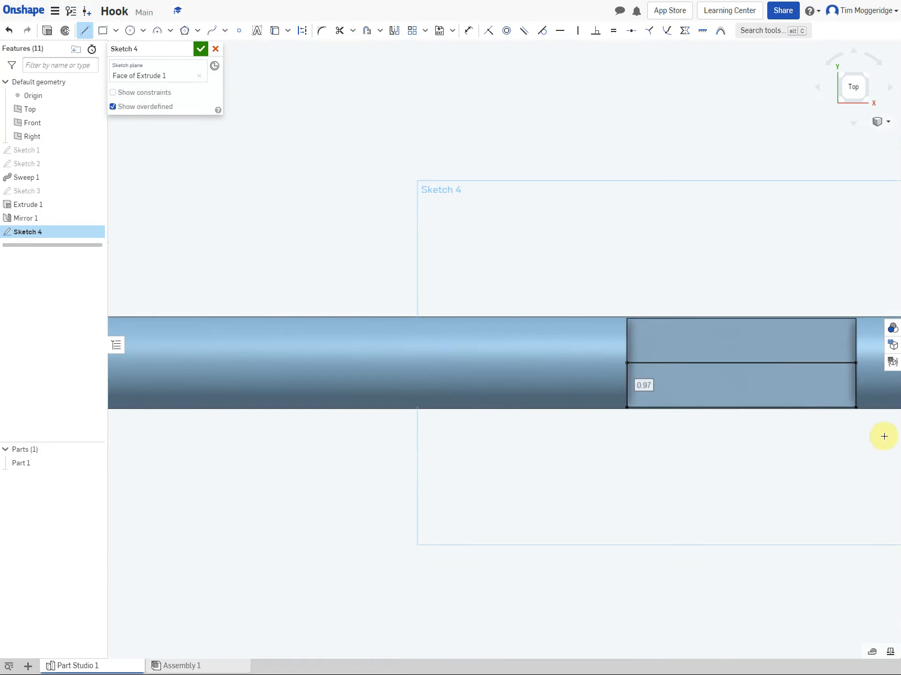
pyautogui.scroll(5, 884, 436)
pyautogui.scroll(-1, 727, 330)
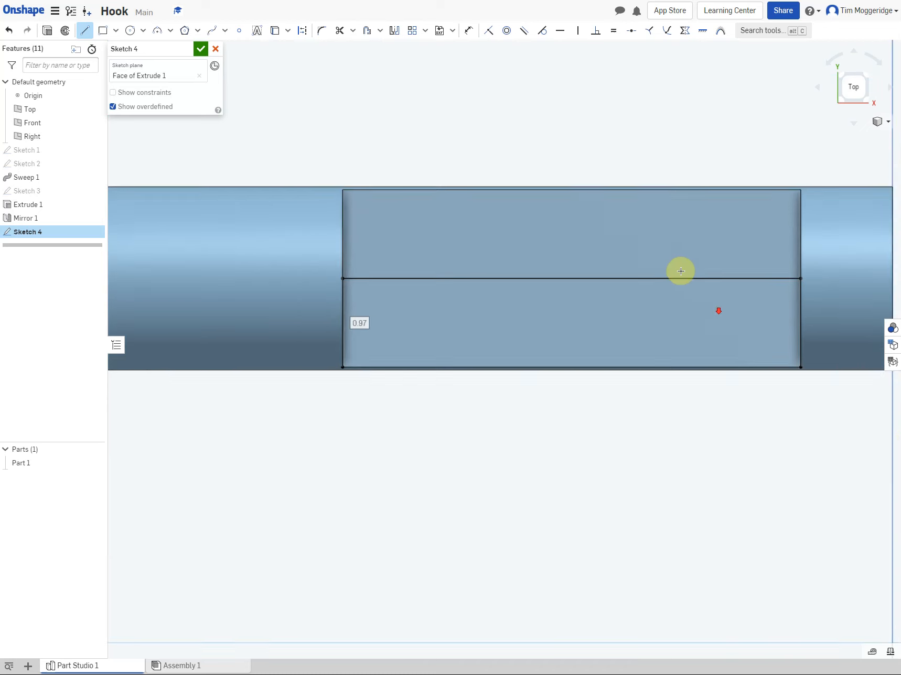
# Sketch a circle about 6.93 mm in diameter, centred above the flat's upper edge midpoint and passing through the flat's lower corners
pyautogui.click(130, 31)
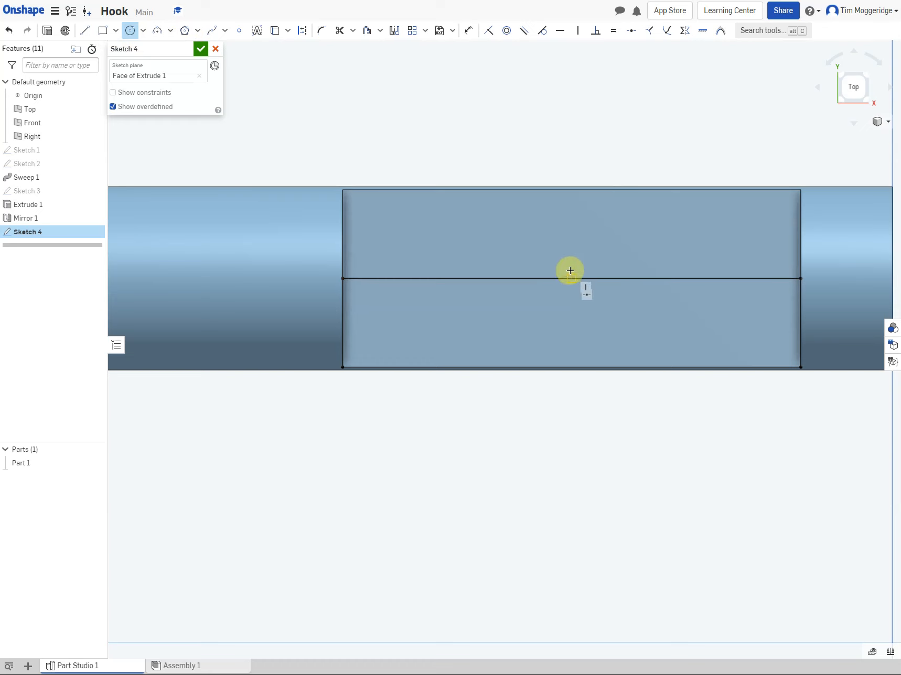
pyautogui.click(572, 148)
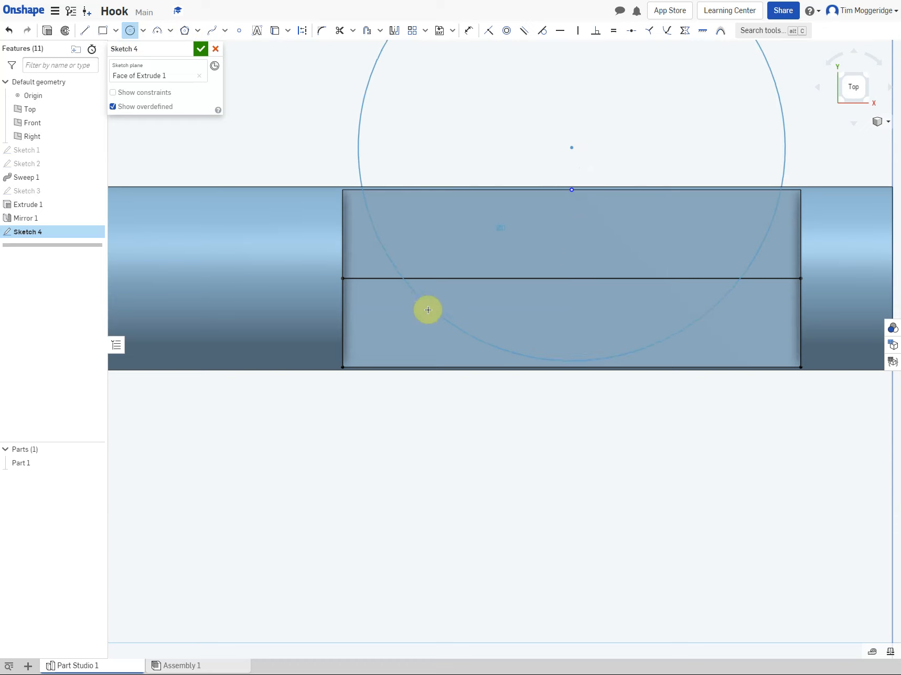
pyautogui.click(344, 366)
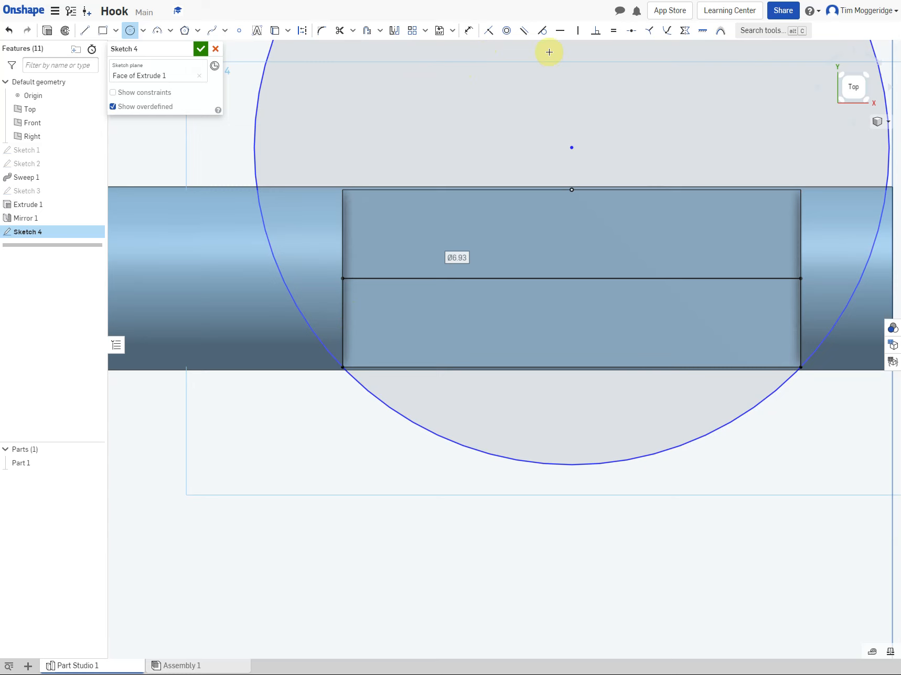
# Dimension the distance between the horizontal midline and the circle's centre as 2.5 mm
pyautogui.click(469, 32)
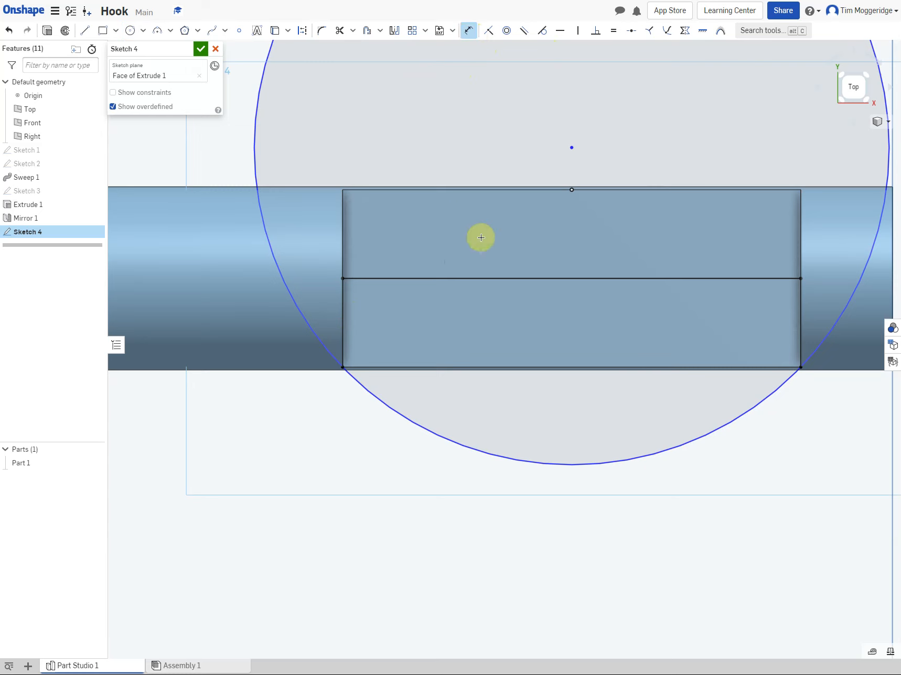
pyautogui.click(549, 279)
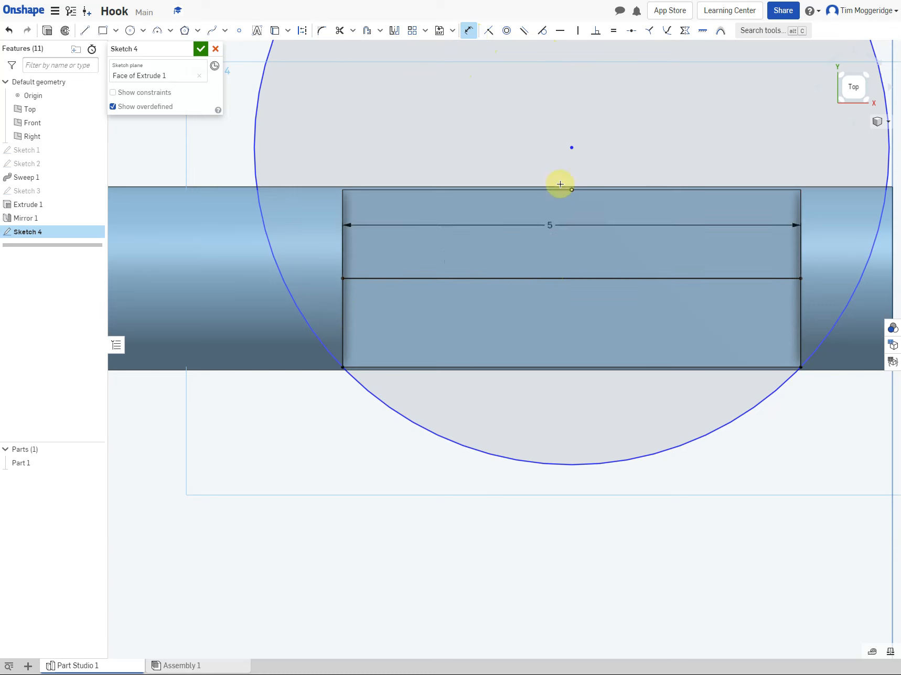
pyautogui.click(571, 148)
pyautogui.click(476, 210)
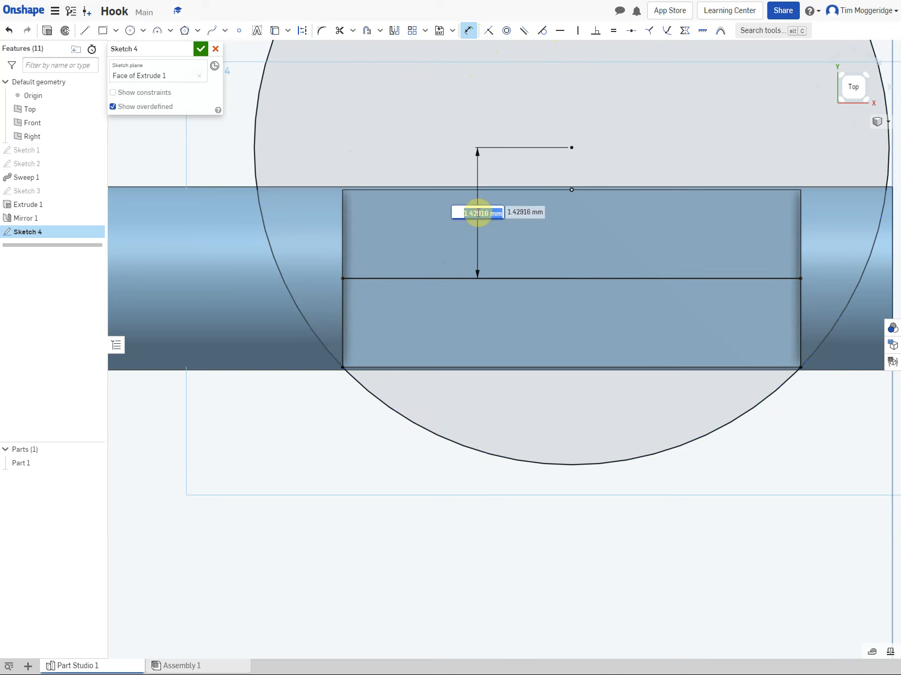
pyautogui.write('2.5')
pyautogui.press('Return')
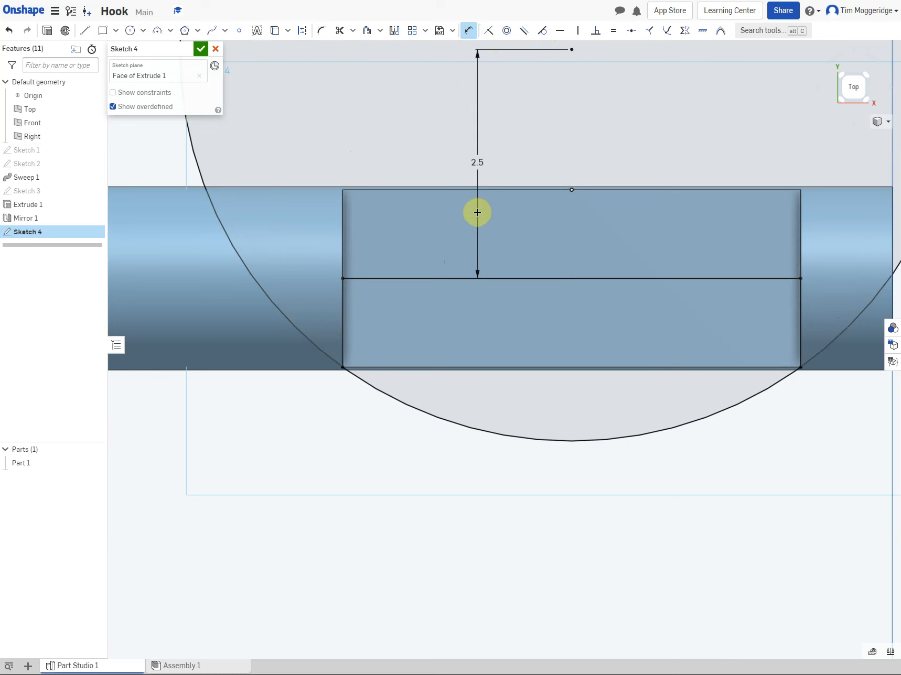
# Trim the circle down to the arc bulging below the flat face between its lower corners
pyautogui.scroll(-3, 525, 267)
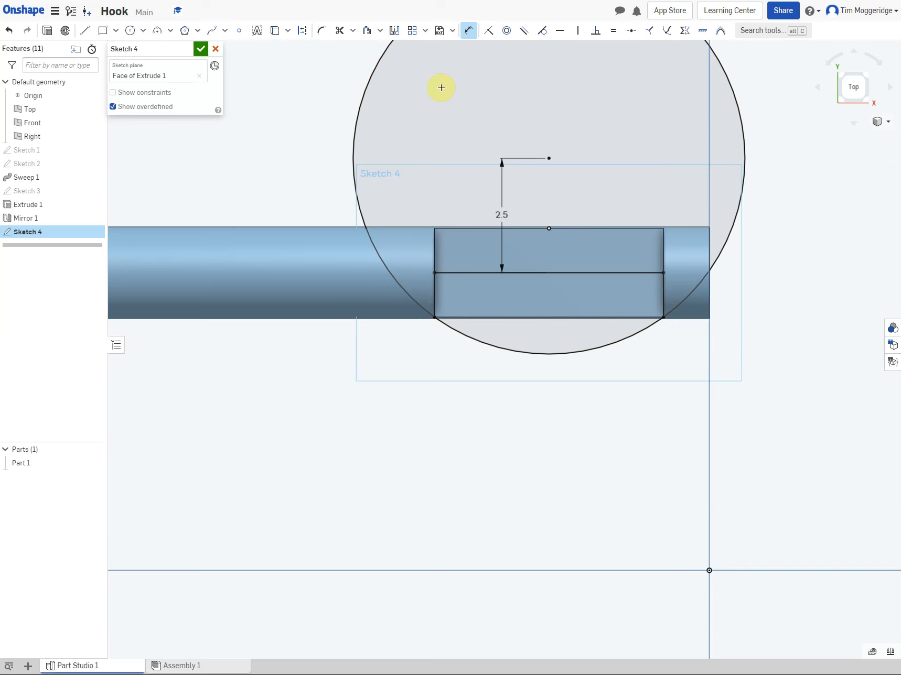
pyautogui.click(339, 34)
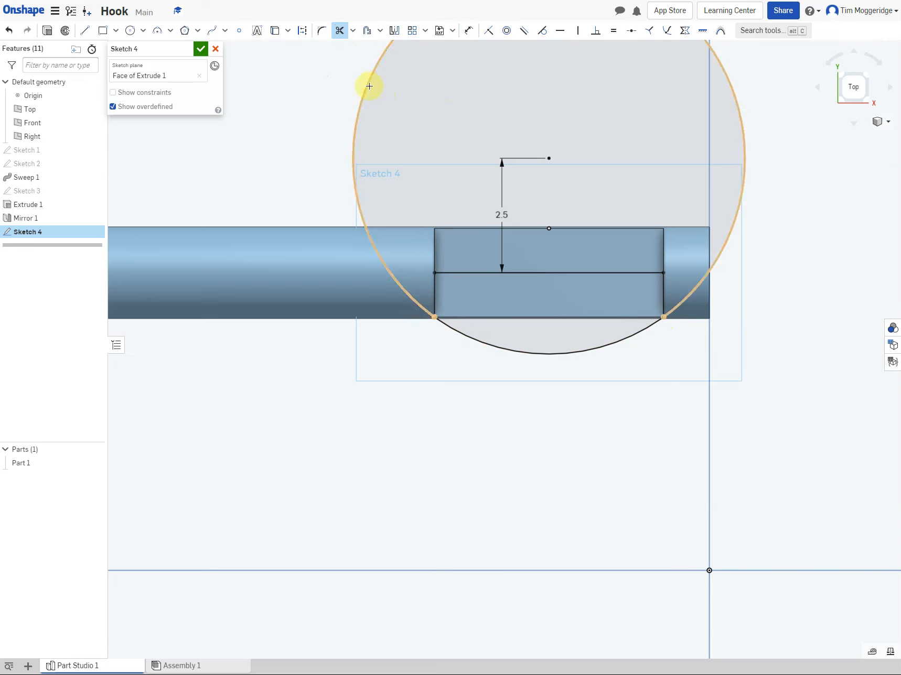
pyautogui.click(368, 86)
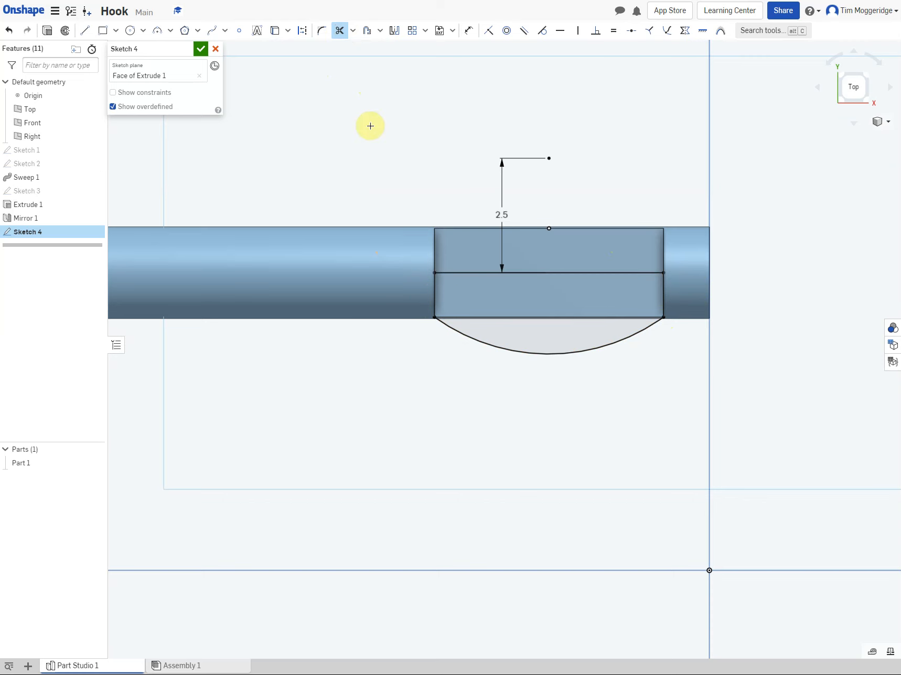
# Mirror the arc and the short side lines about the horizontal midline, and trim the midline away
pyautogui.click(395, 31)
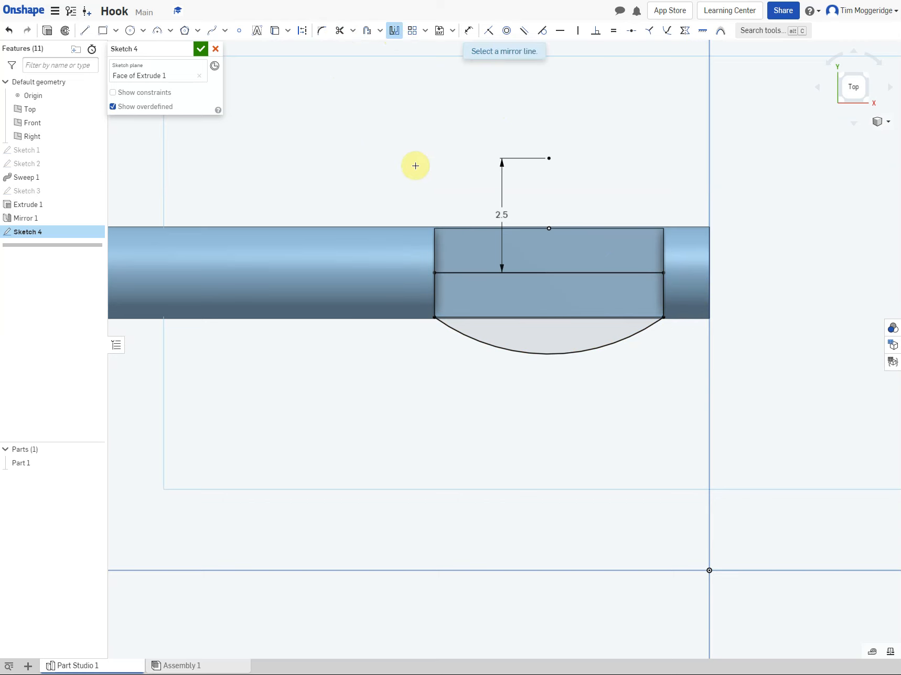
pyautogui.click(453, 272)
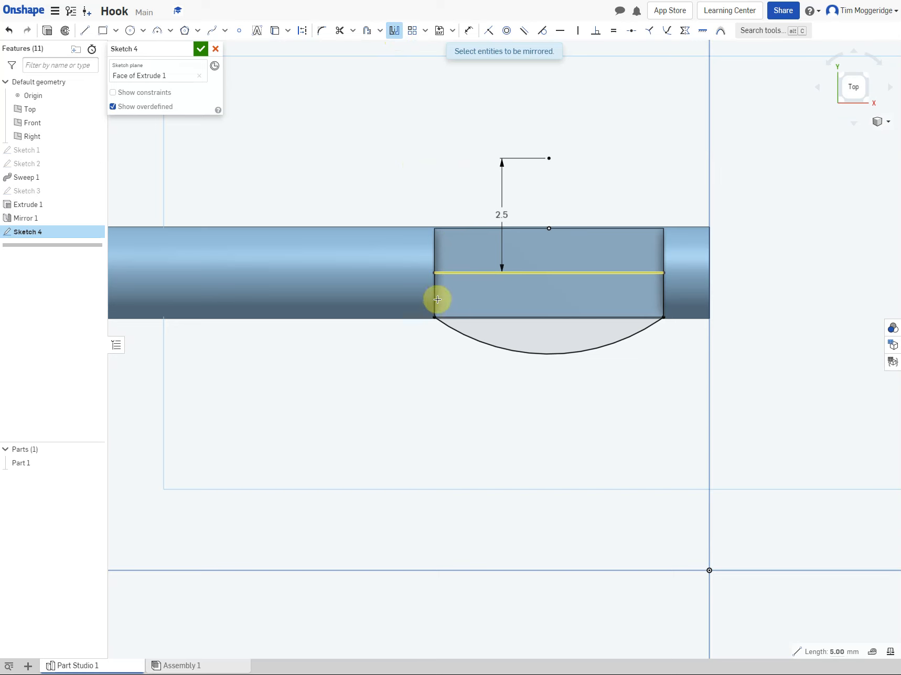
pyautogui.click(458, 331)
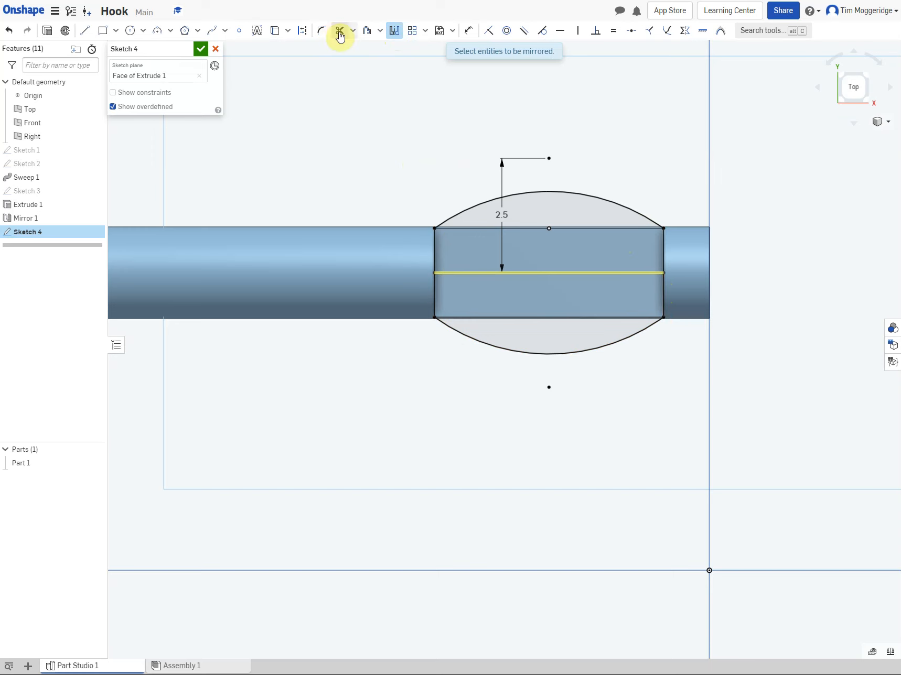
pyautogui.click(340, 30)
pyautogui.click(482, 272)
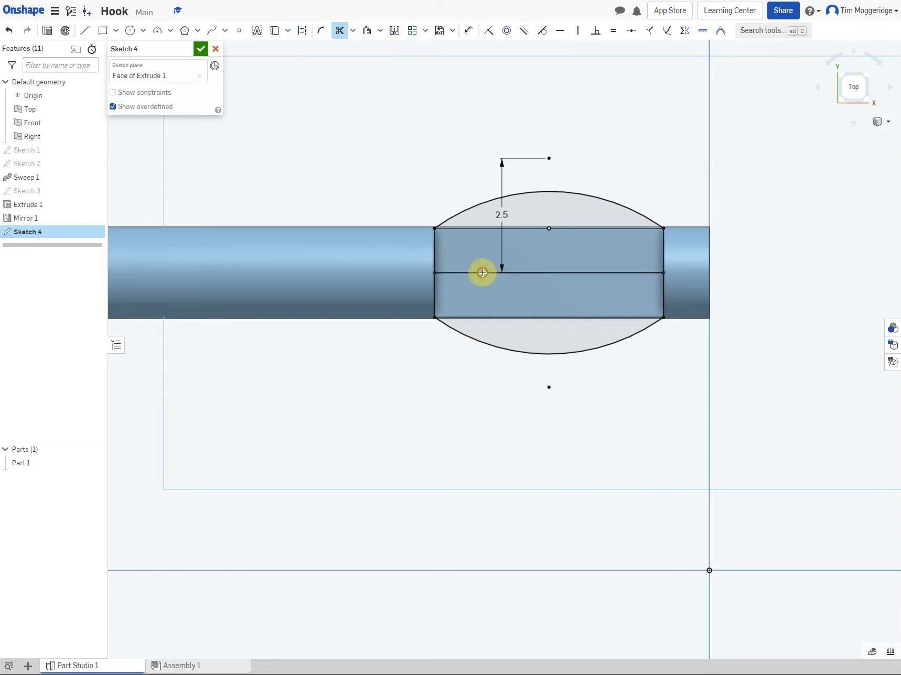
# Extrude the barrel-shaped sketch as an added solid up to the opposite flat face of the same rod arm
pyautogui.moveTo(396, 406); pyautogui.dragTo(394, 309, button='right')
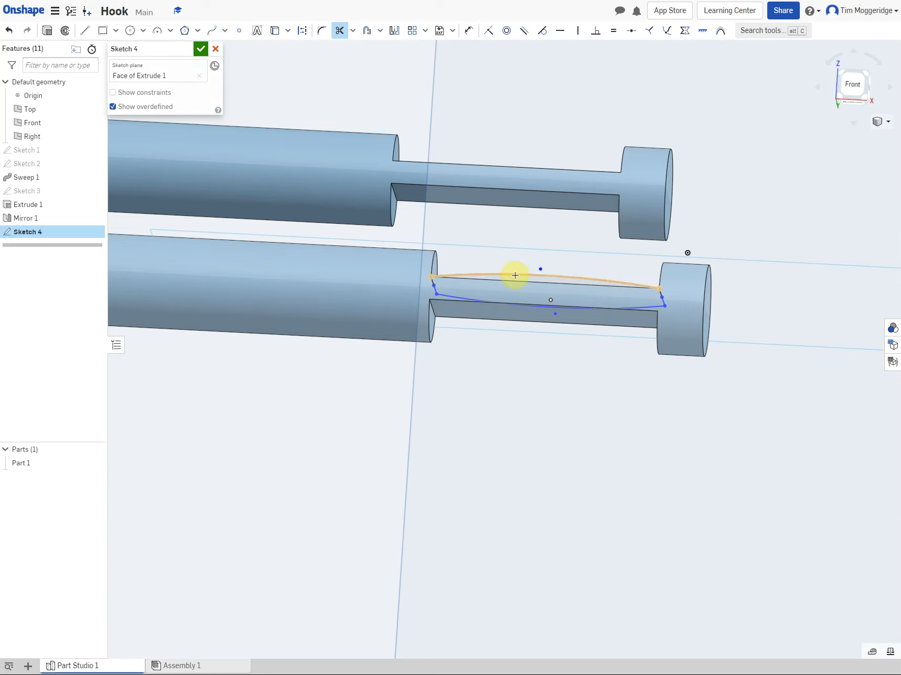
pyautogui.click(47, 33)
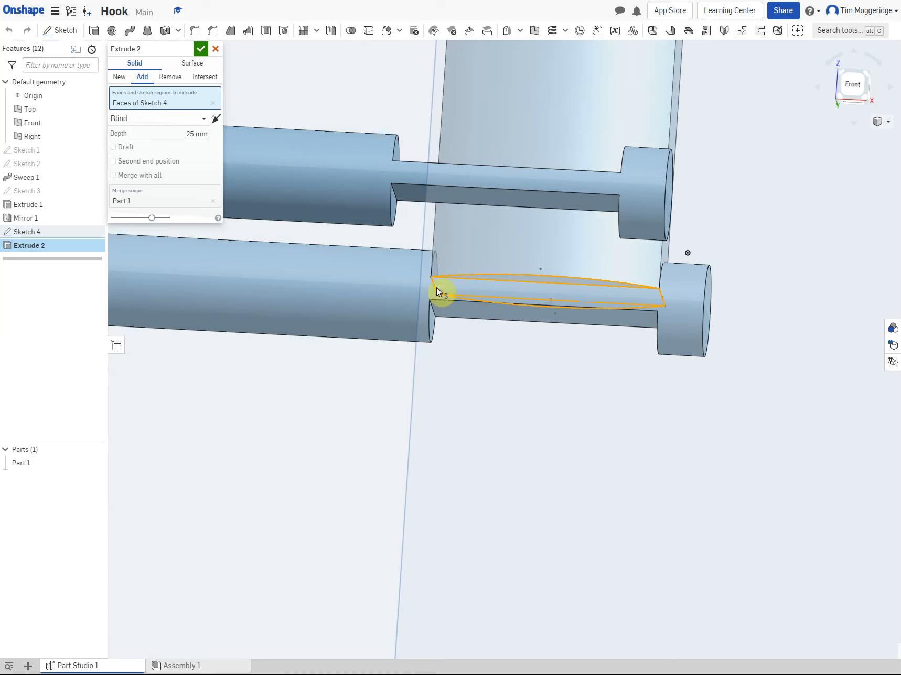
pyautogui.click(204, 118)
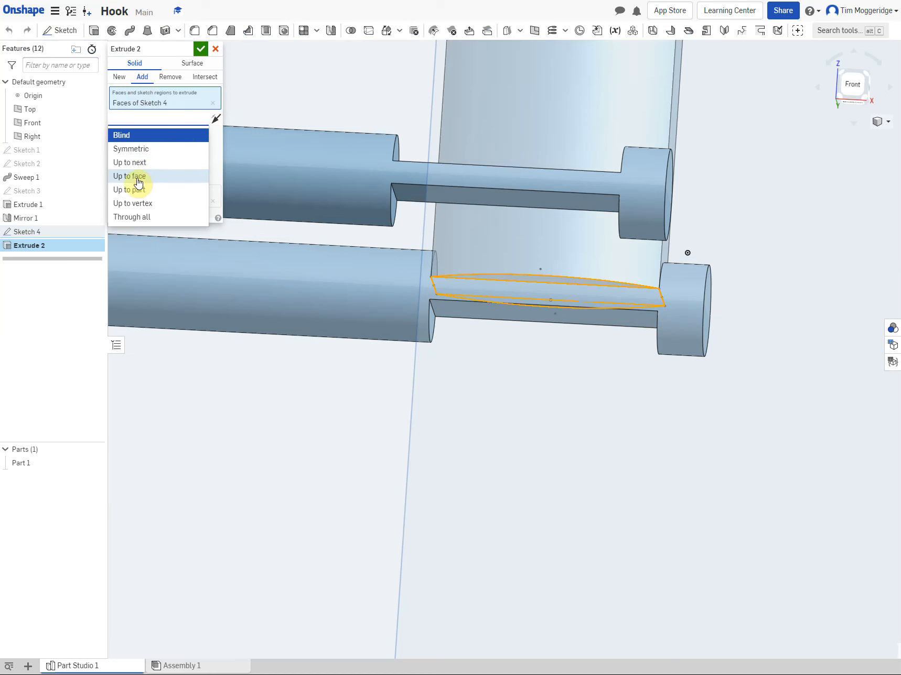
pyautogui.click(138, 177)
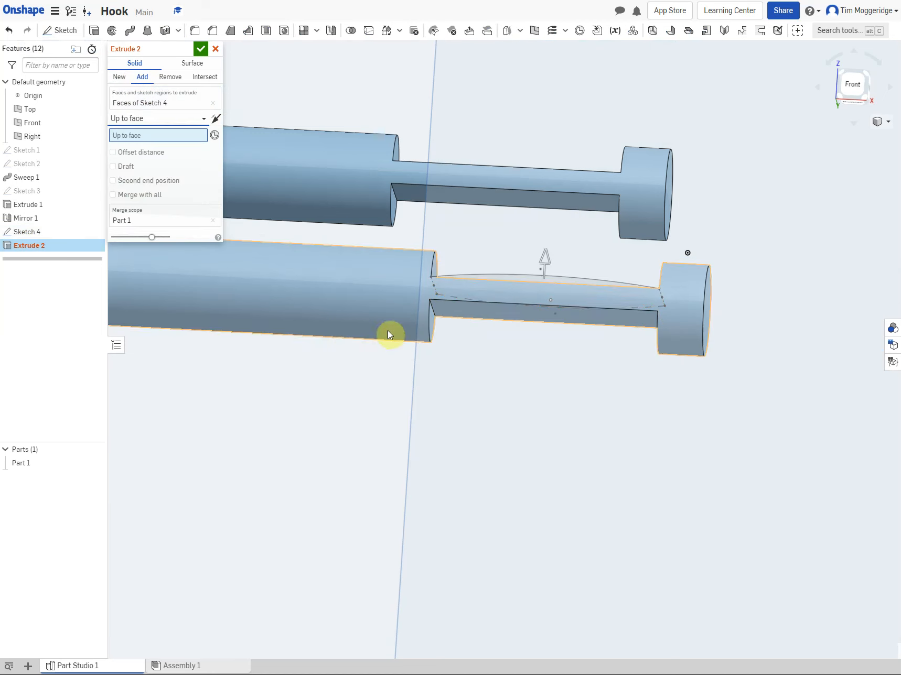
pyautogui.click(453, 314)
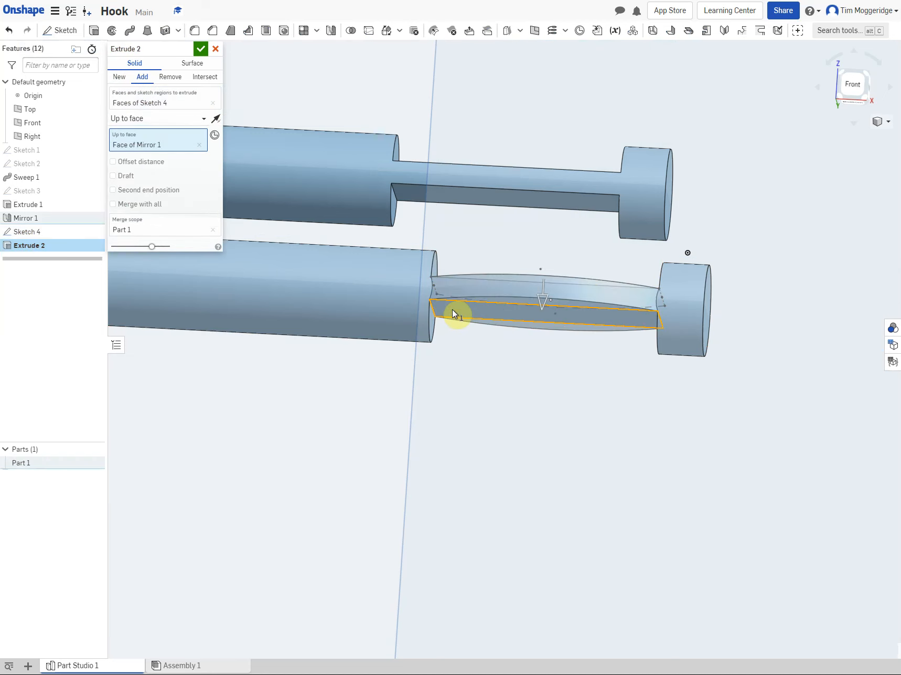
pyautogui.click(199, 50)
# Mirror the barrel-shaped extrusion onto the other rod arm as a feature mirror about the Front plane, and check the result in isometric view
pyautogui.moveTo(475, 244); pyautogui.dragTo(474, 270, button='right')
pyautogui.scroll(-3, 473, 268)
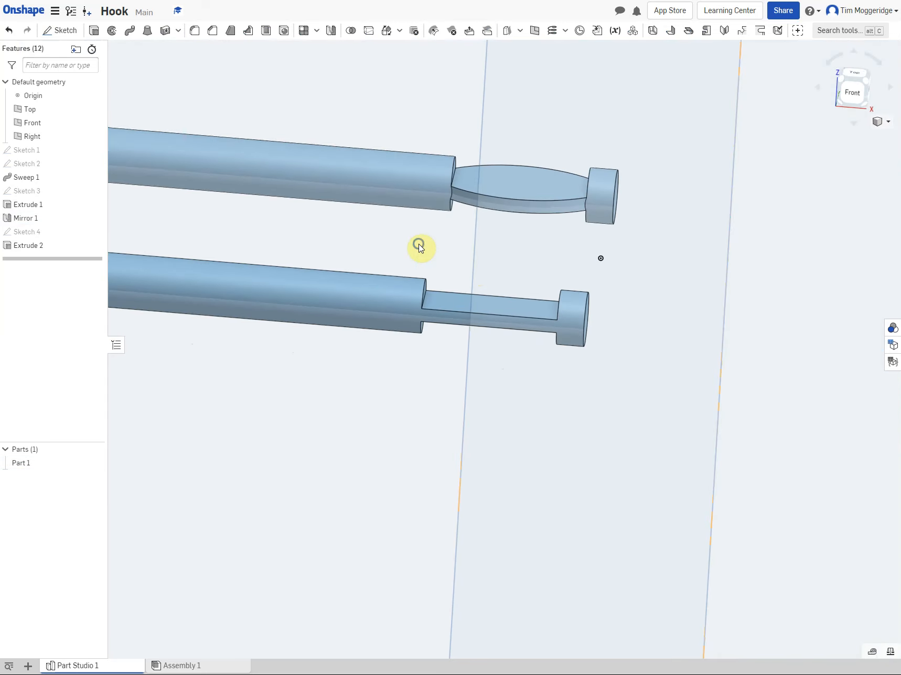
pyautogui.moveTo(418, 245); pyautogui.dragTo(420, 283, button='right')
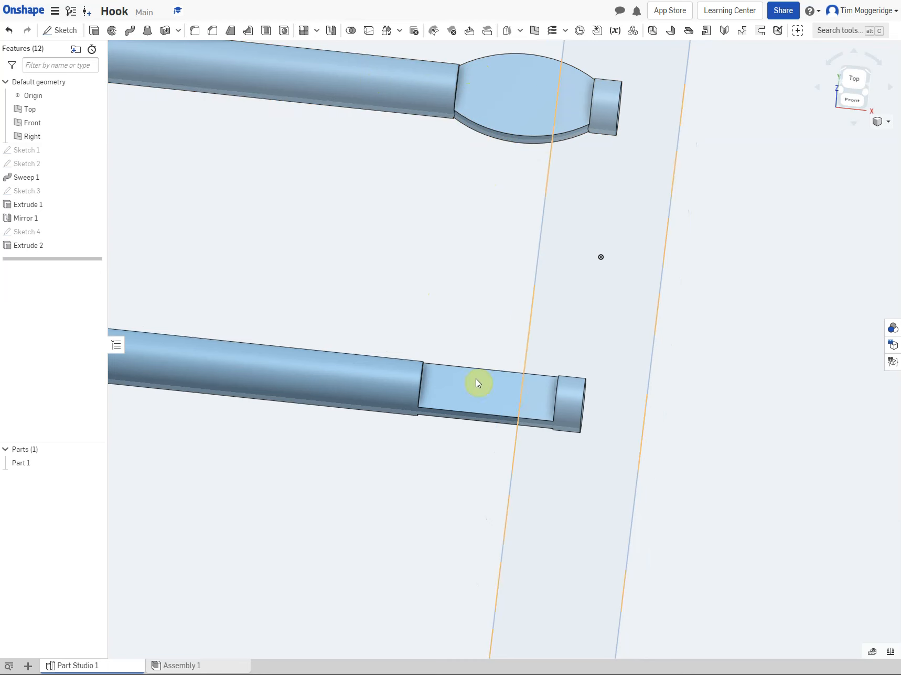
pyautogui.scroll(-3, 472, 387)
pyautogui.scroll(-1, 471, 387)
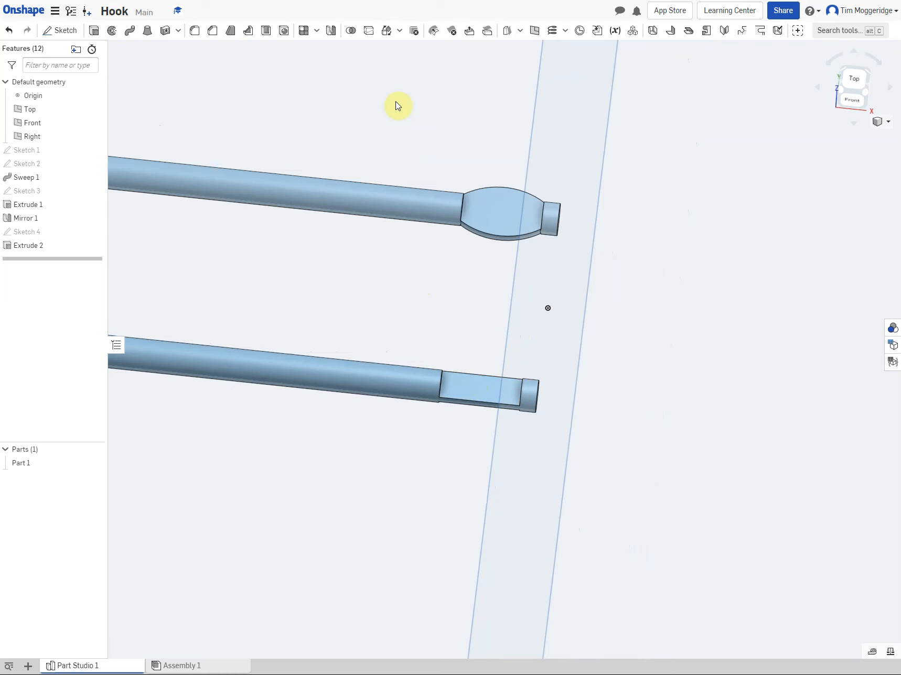
pyautogui.click(331, 31)
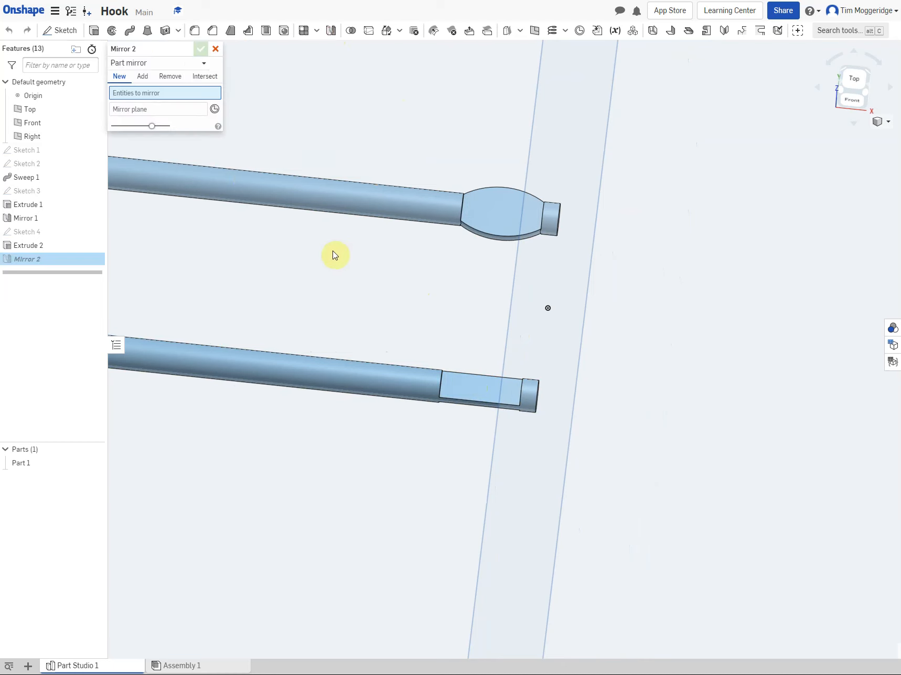
pyautogui.click(145, 64)
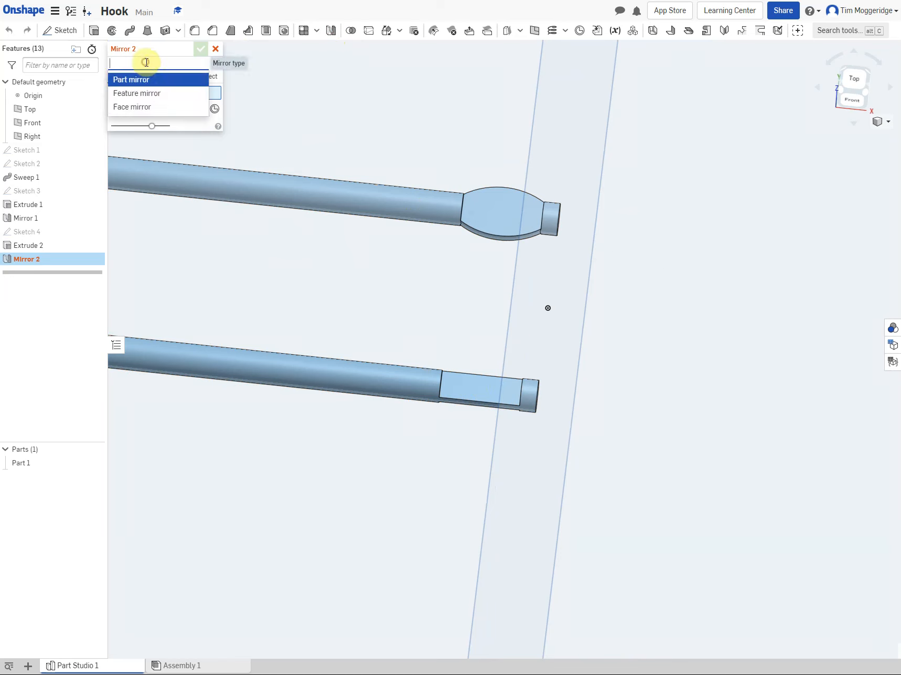
pyautogui.click(142, 94)
pyautogui.scroll(-4, 333, 308)
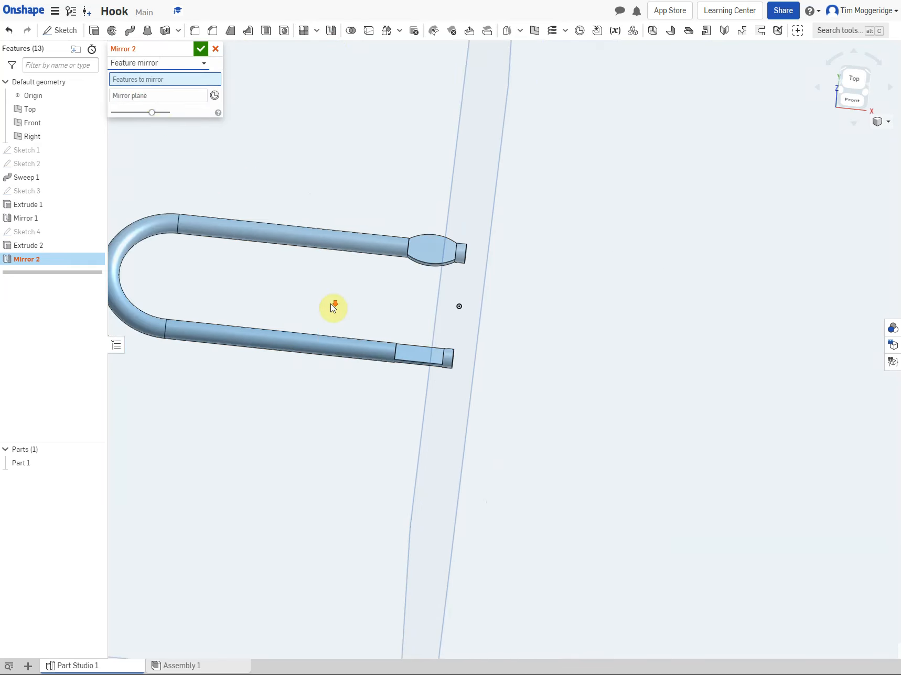
pyautogui.moveTo(319, 439); pyautogui.dragTo(327, 397, button='right')
pyautogui.scroll(-5, 329, 397)
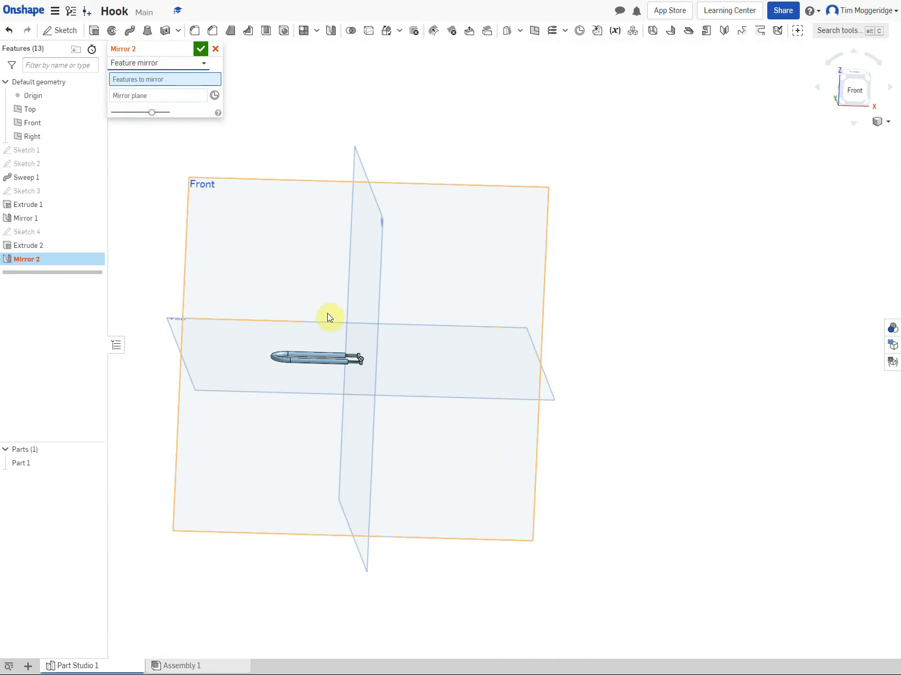
pyautogui.click(27, 248)
pyautogui.click(136, 111)
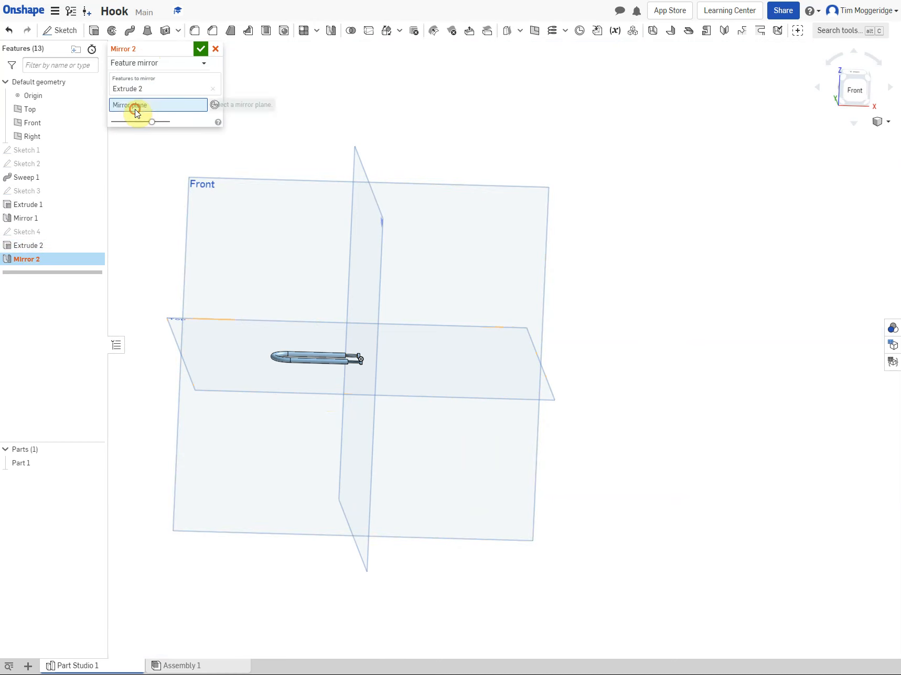
pyautogui.click(257, 217)
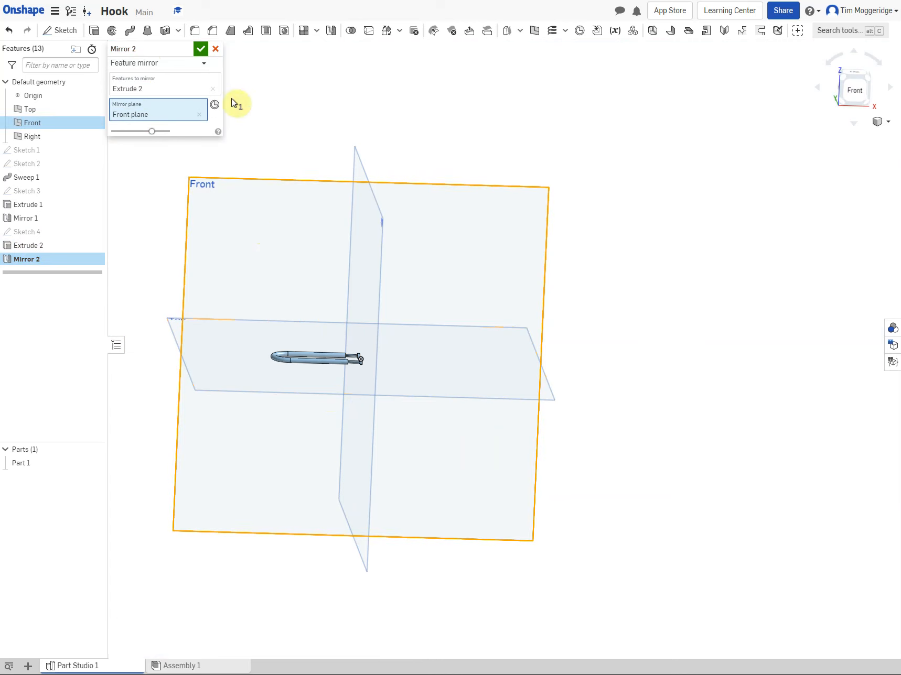
pyautogui.click(201, 49)
pyautogui.hotkey('shift', '7')
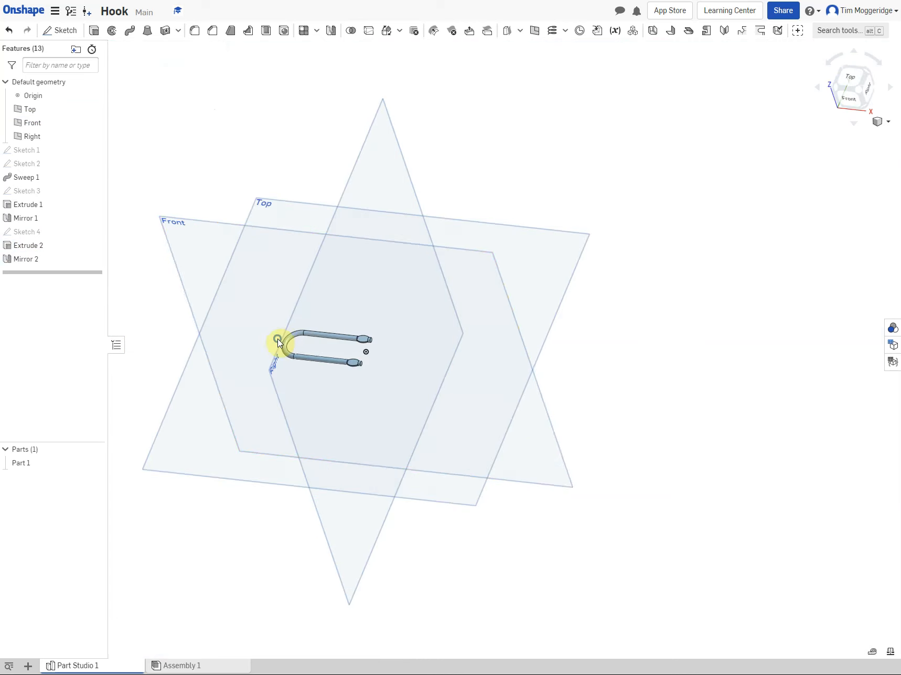
pyautogui.scroll(5, 349, 357)
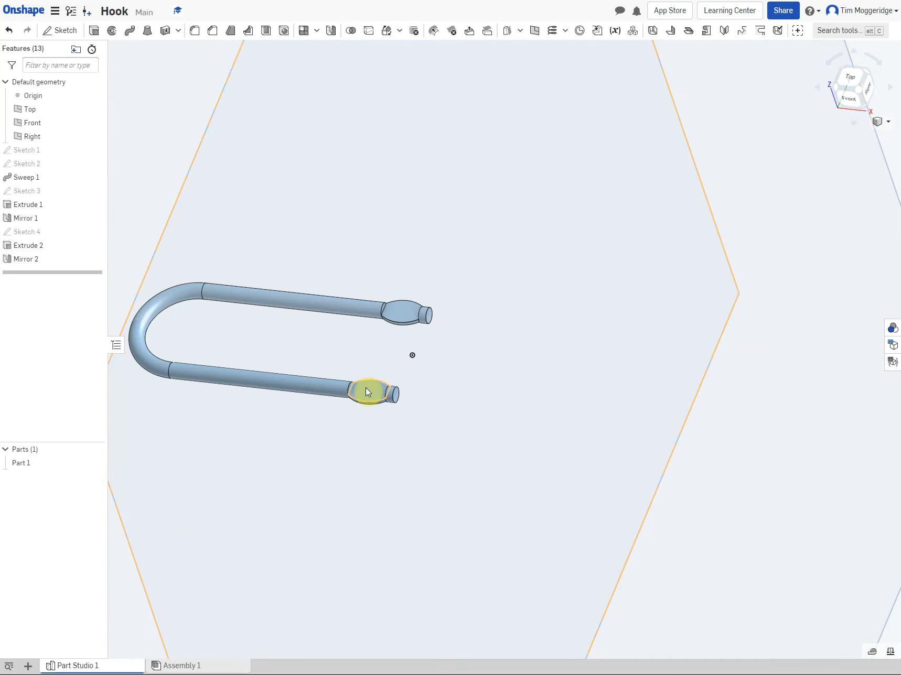